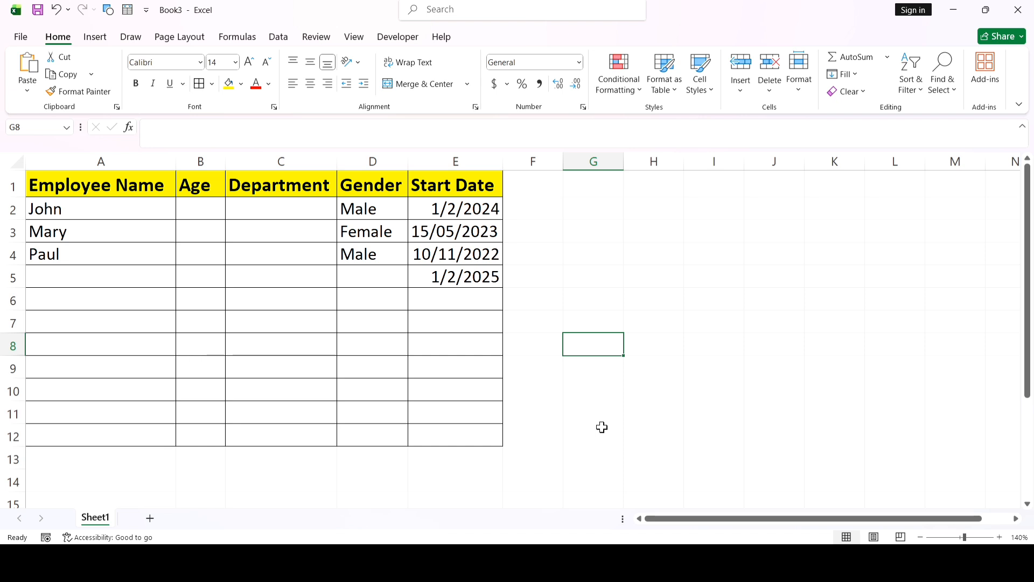
Step: Add data validation to the Age cells B2:B12 that allows only whole numbers between 18 and 60
click(478, 381)
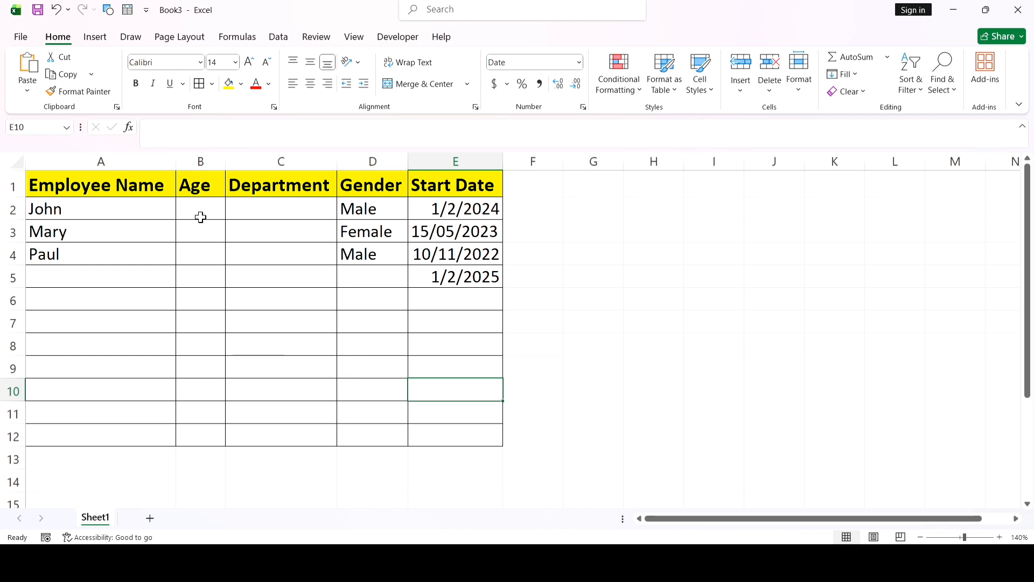
drag(197, 213, 205, 440)
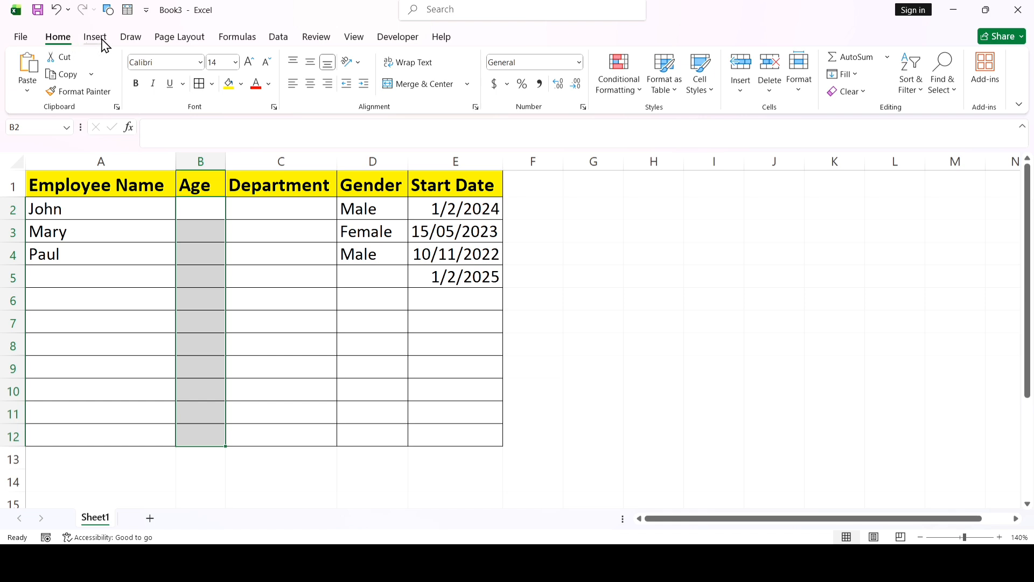
click(281, 38)
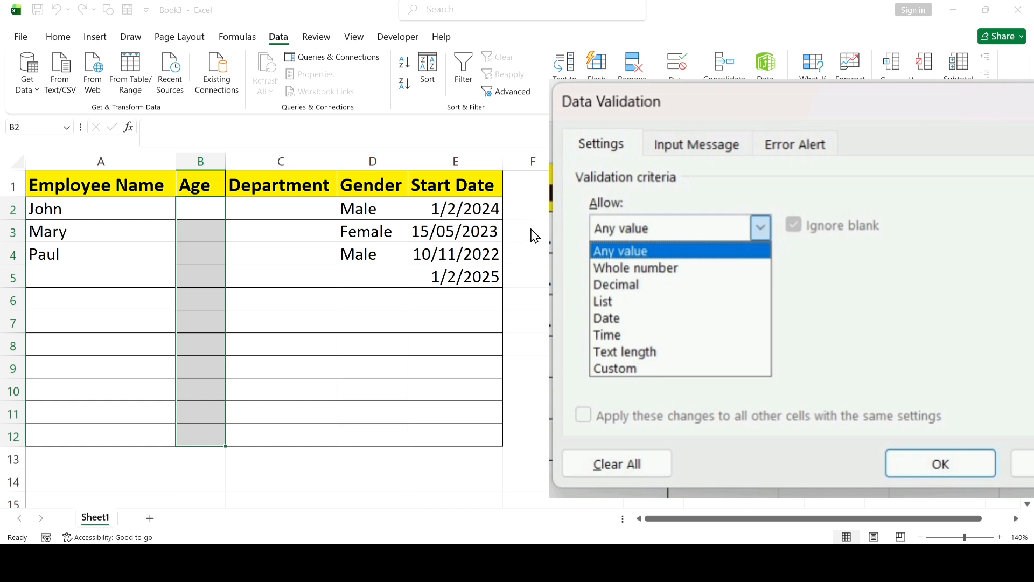
click(520, 259)
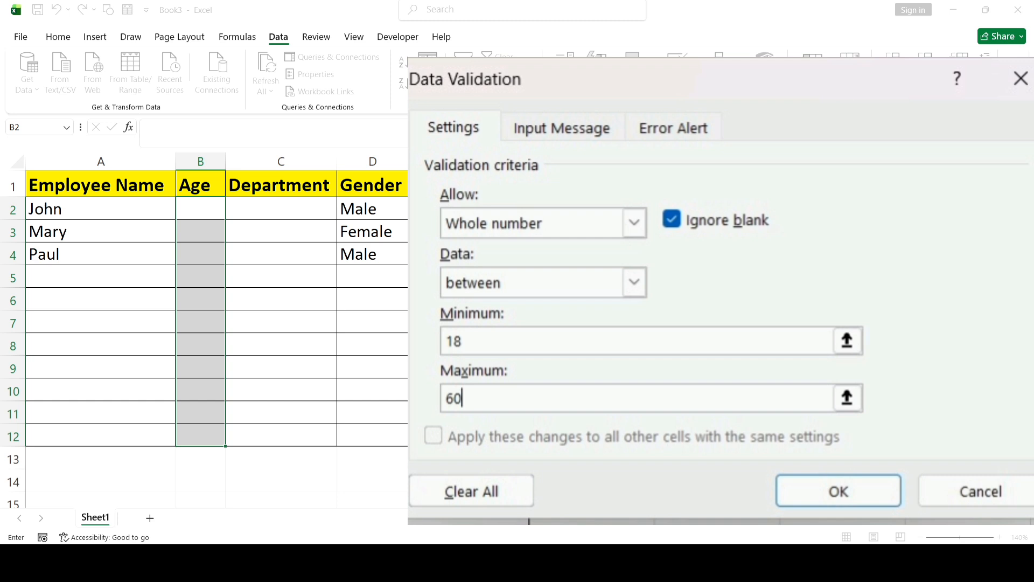
key(Return)
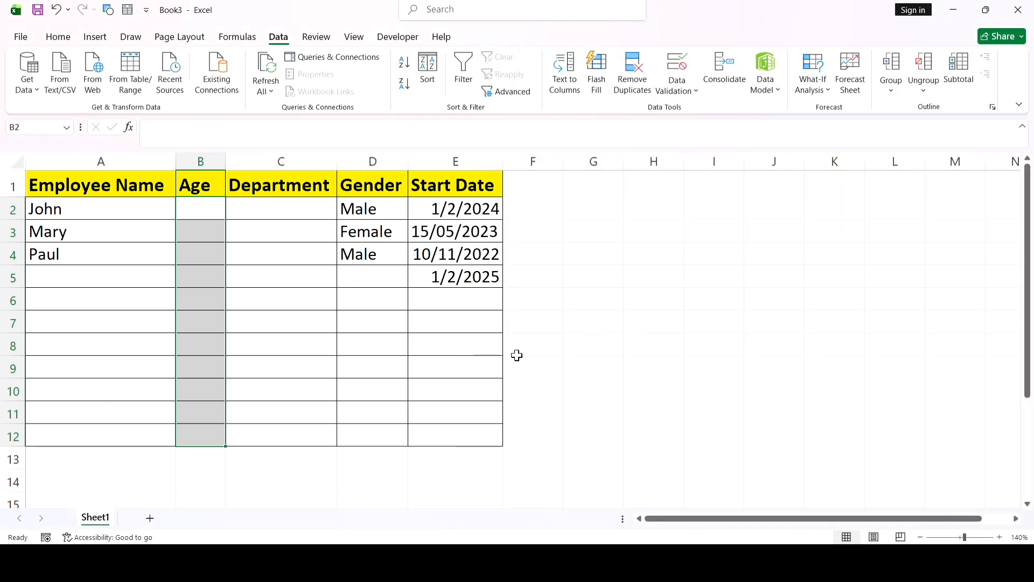
click(476, 360)
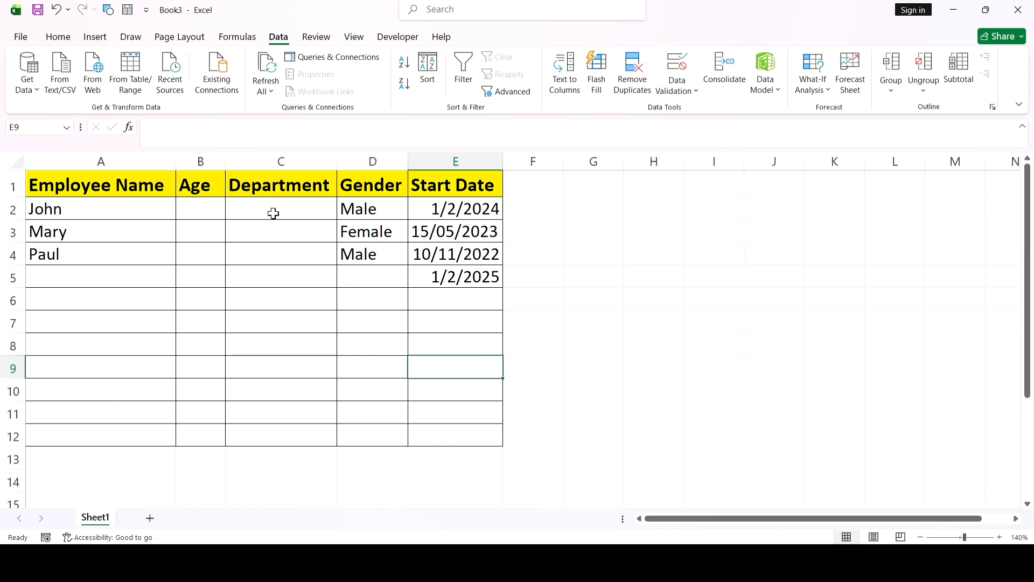
Step: Enter 23 as the first employee's age in cell B2
click(194, 208)
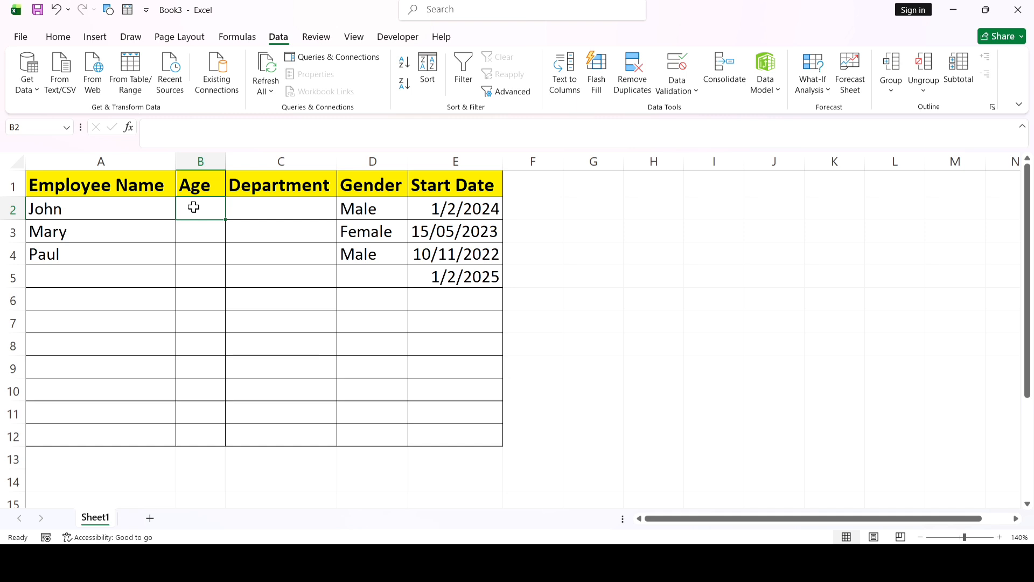
text(23)
key(Return)
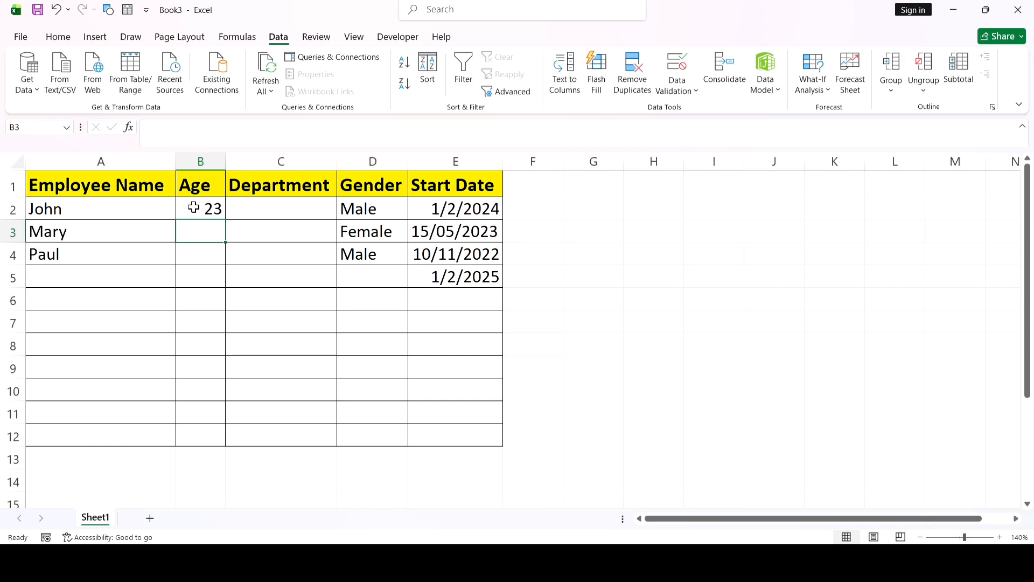
Step: Test the age rule by entering 16 in cell B3, and replace the entry with 18
text(16)
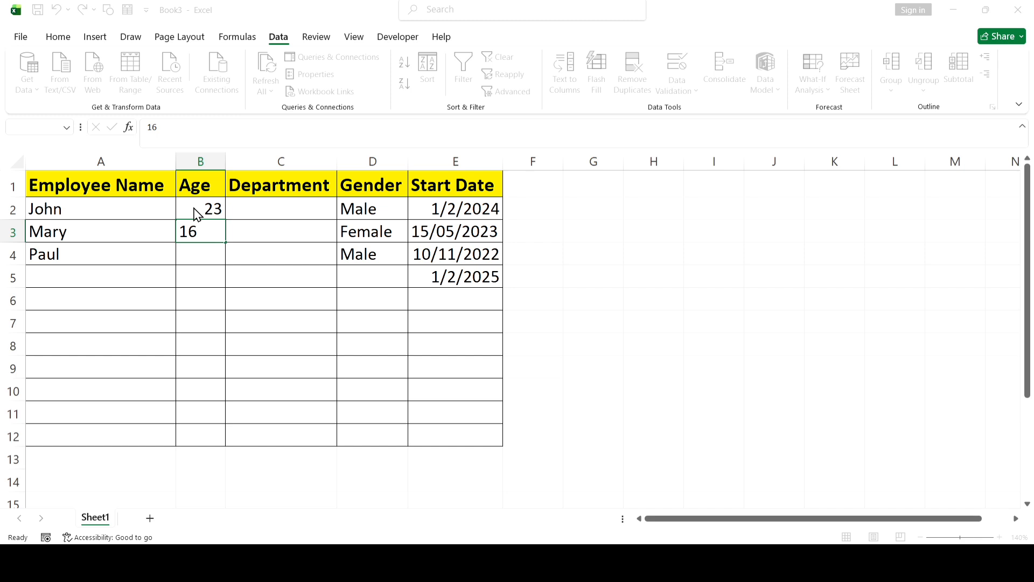
click(625, 224)
click(192, 227)
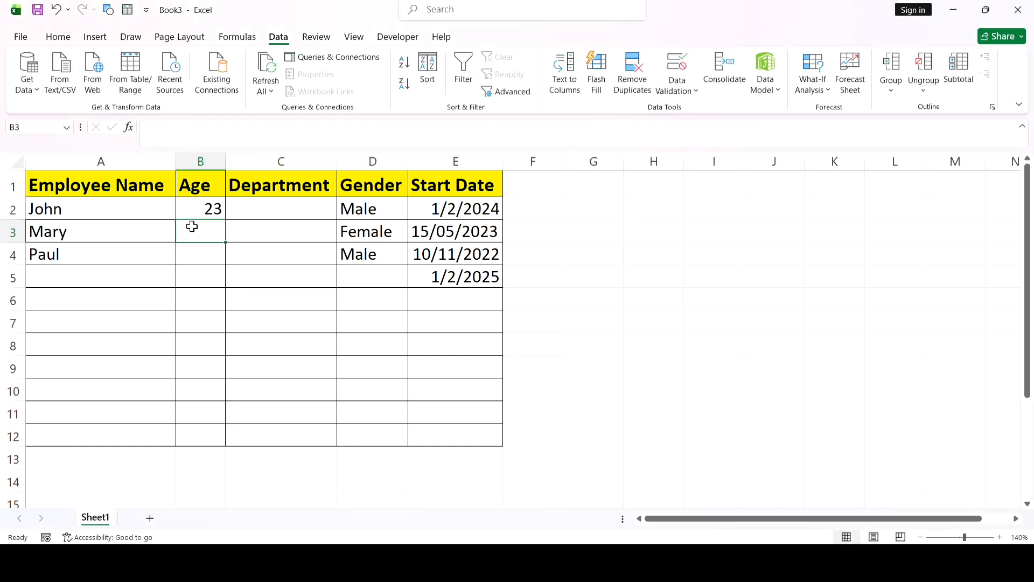
text(18)
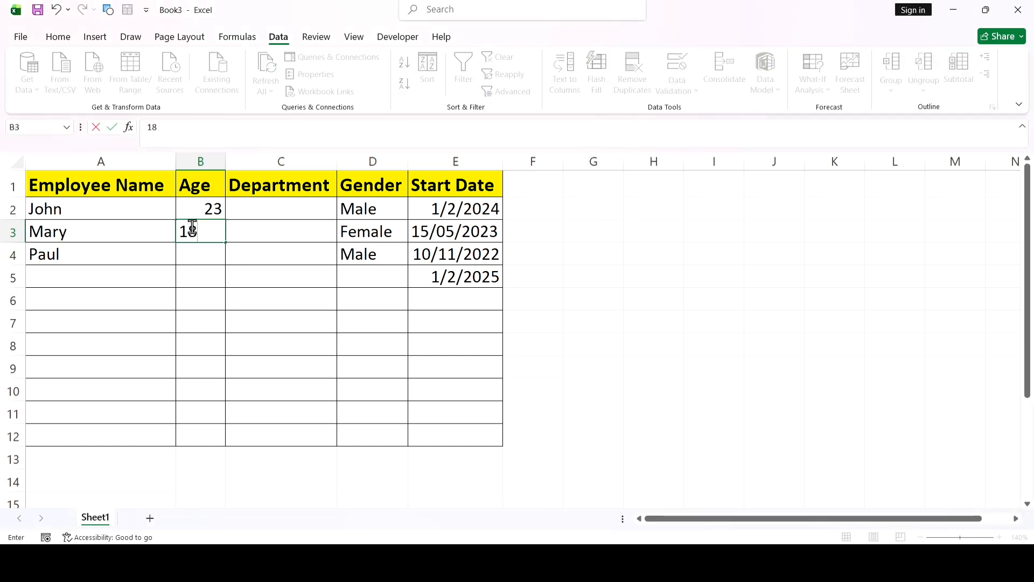
key(Return)
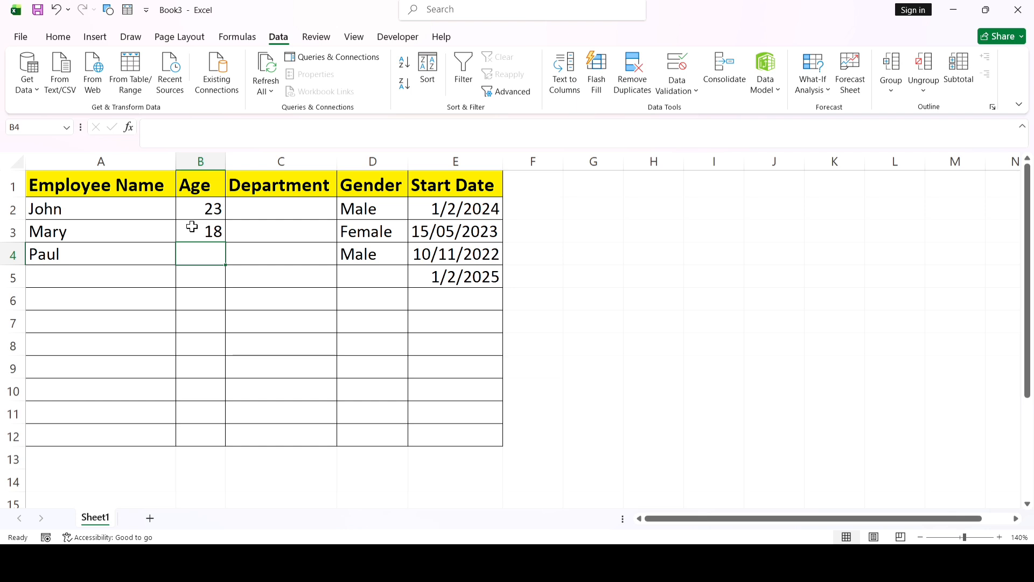
Step: Test the age rule's upper limit by entering 65 in cell B4, and replace the entry with 50
text(65)
key(Return)
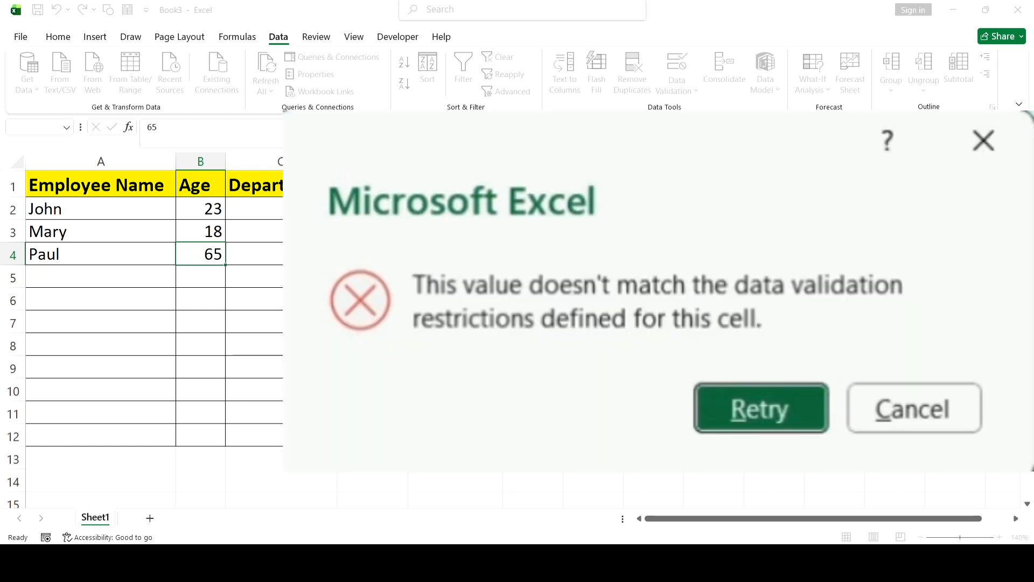
click(914, 408)
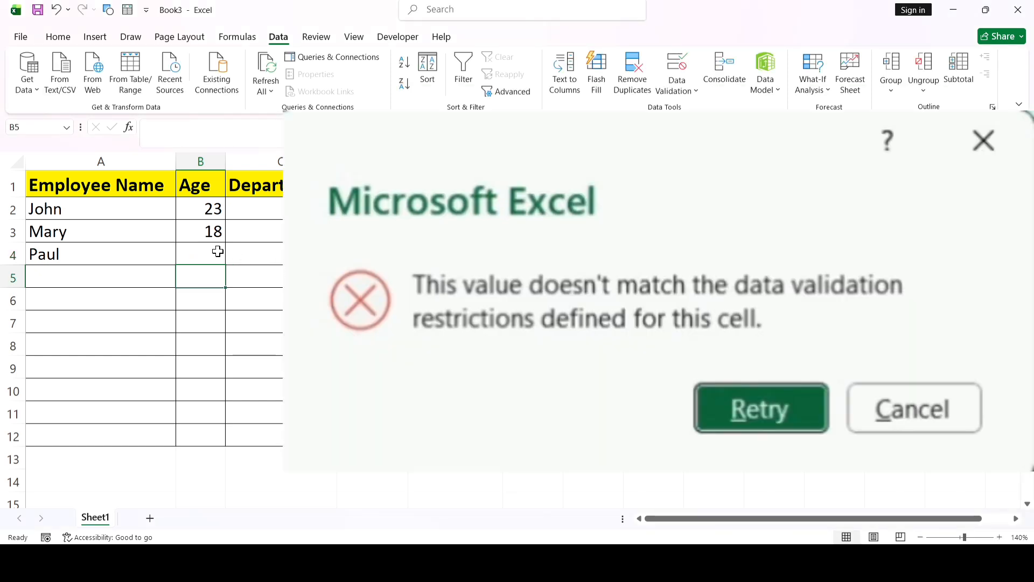
click(216, 251)
text(50)
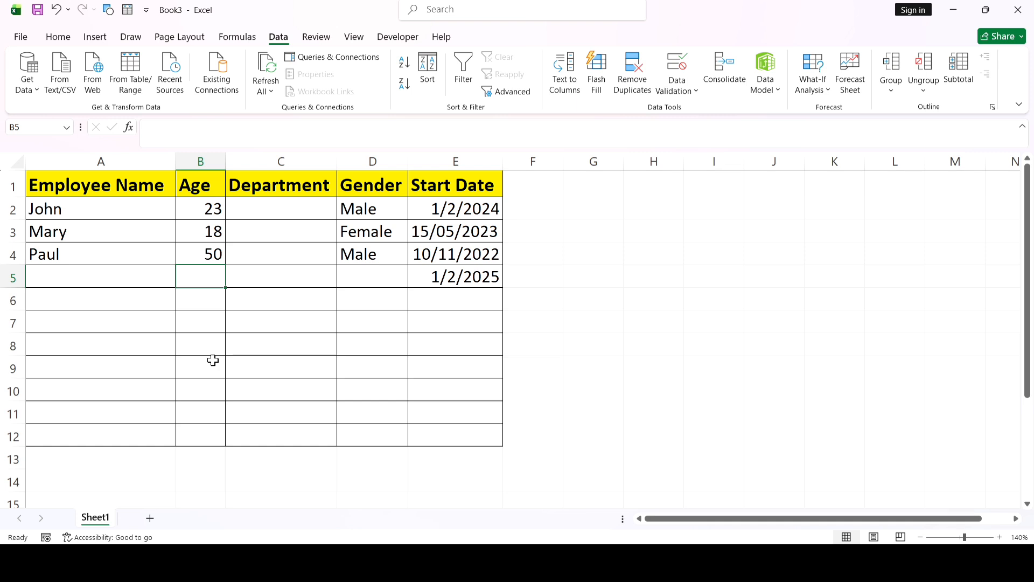
Step: Apply drop-down list data validation for the departments to the Department column cells C1:C12
drag(290, 209, 302, 443)
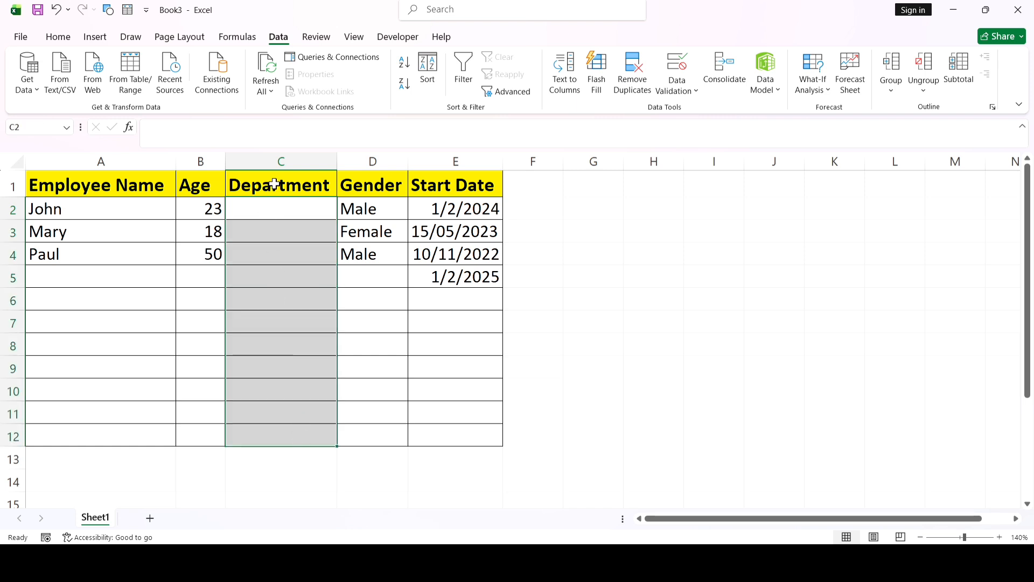
drag(274, 184, 286, 427)
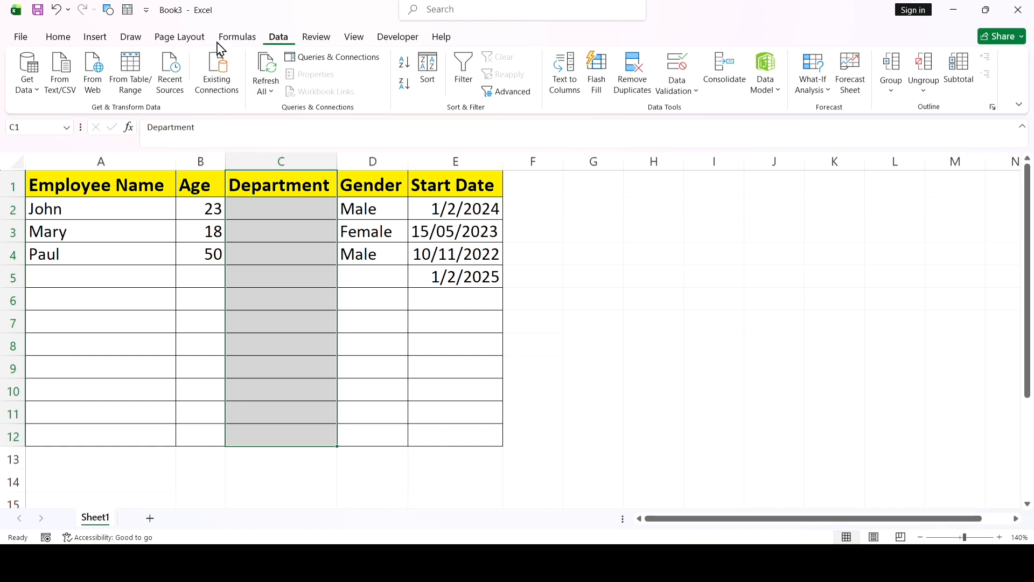
click(58, 39)
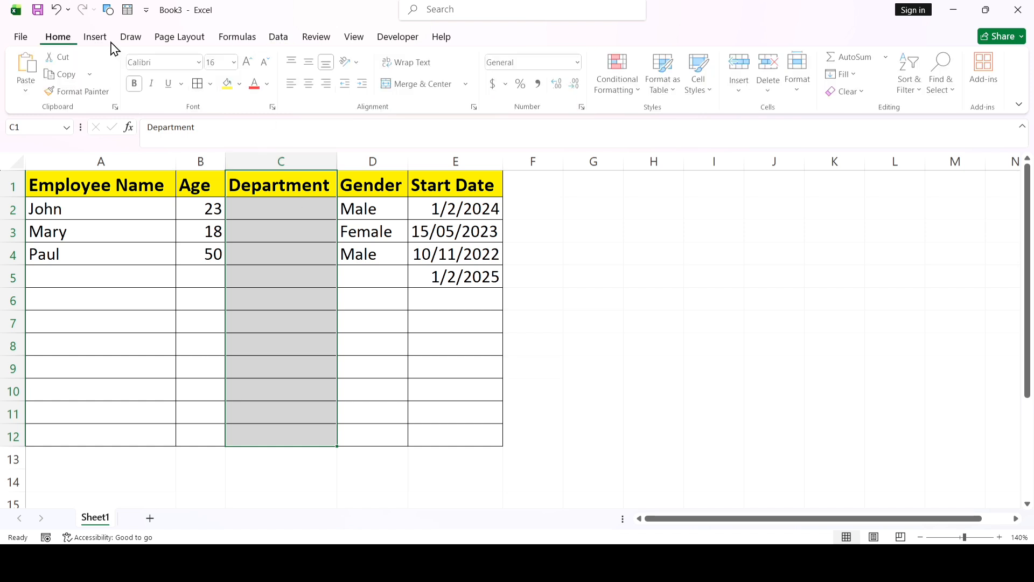
click(279, 37)
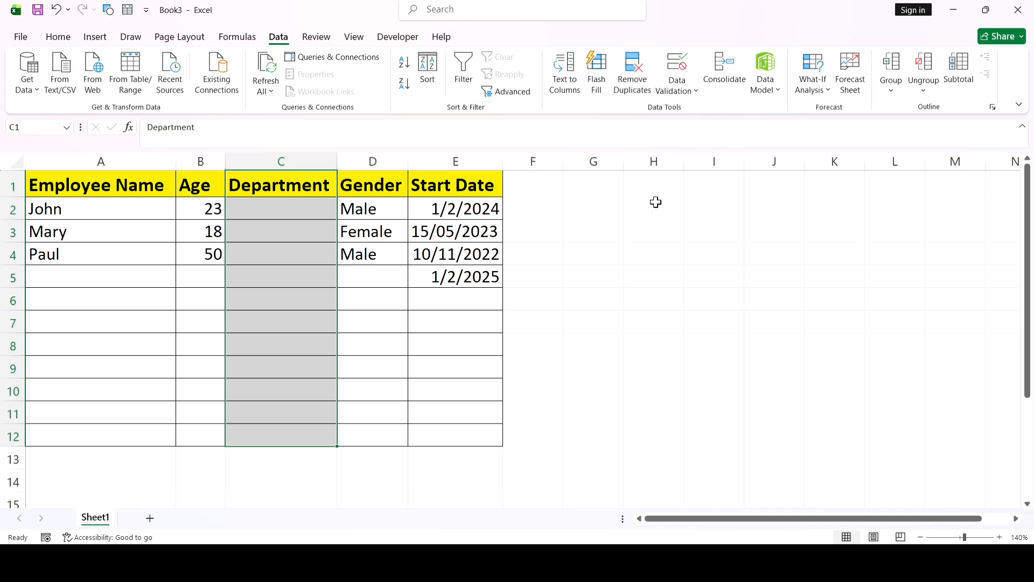
click(682, 94)
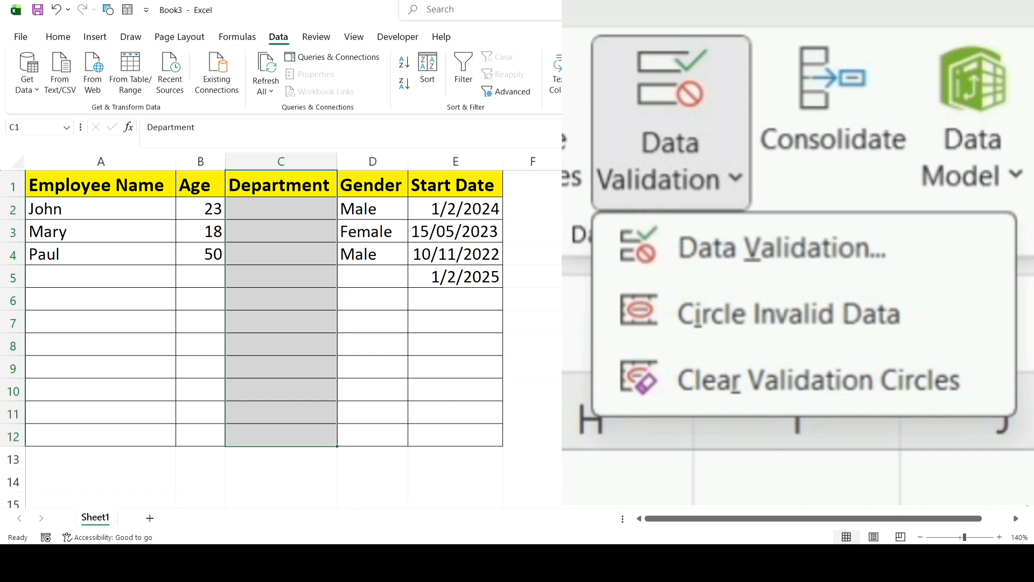
click(703, 112)
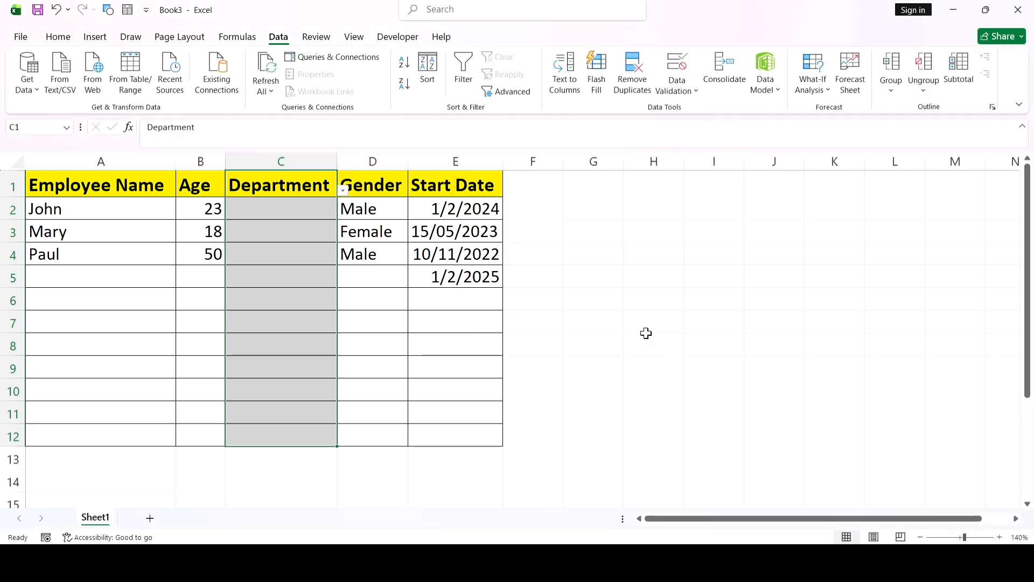
click(546, 300)
Step: Fill in the departments from the drop-down lists: IT in C2, HR in C3 and FINANCE in C4
click(286, 211)
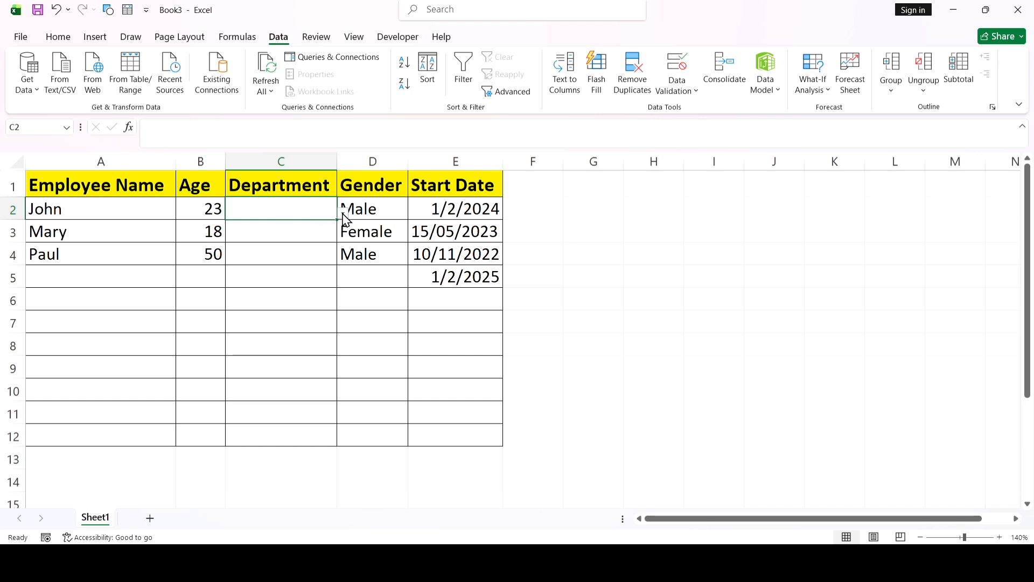
click(275, 230)
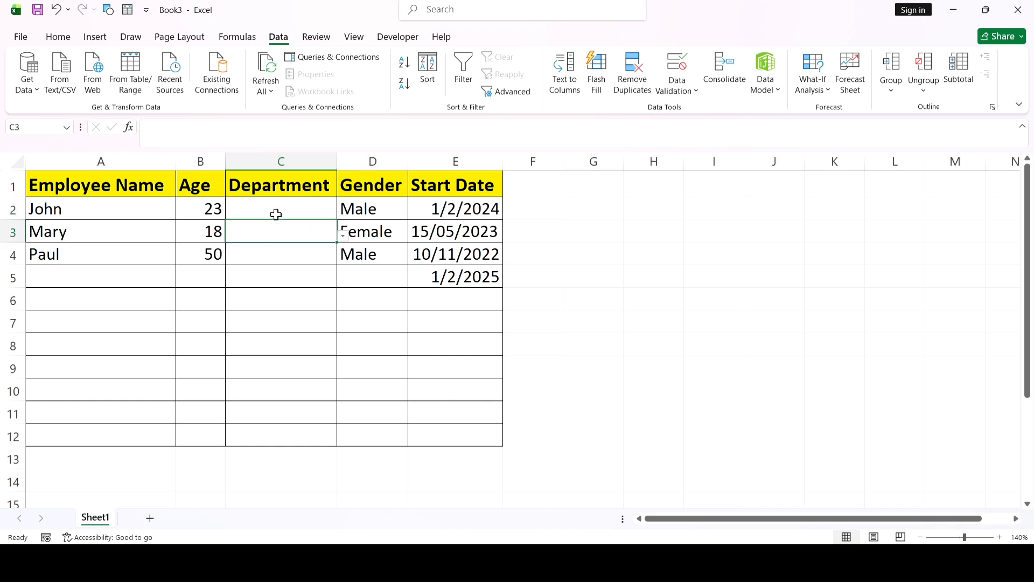
click(275, 213)
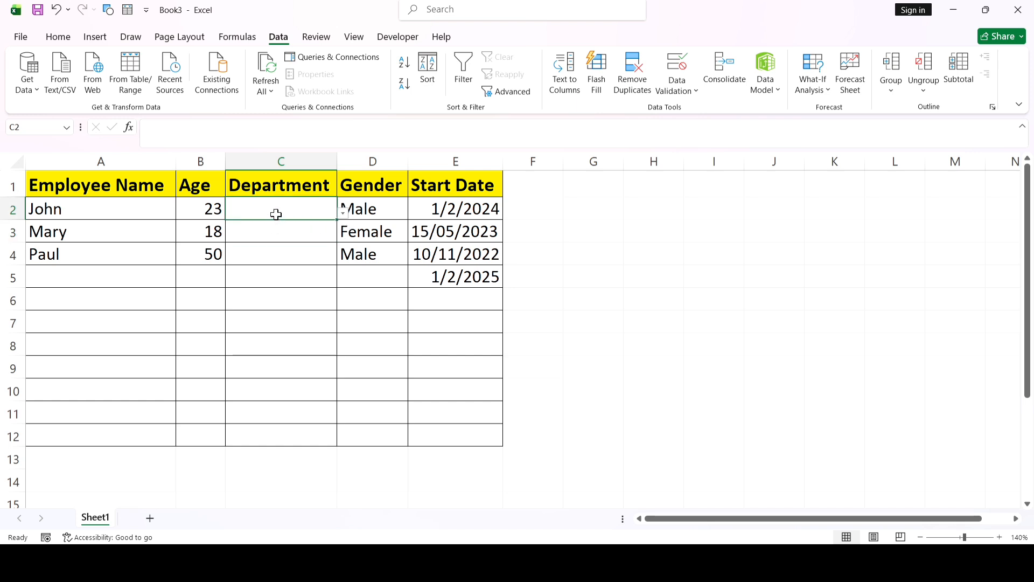
click(344, 215)
click(293, 226)
click(294, 227)
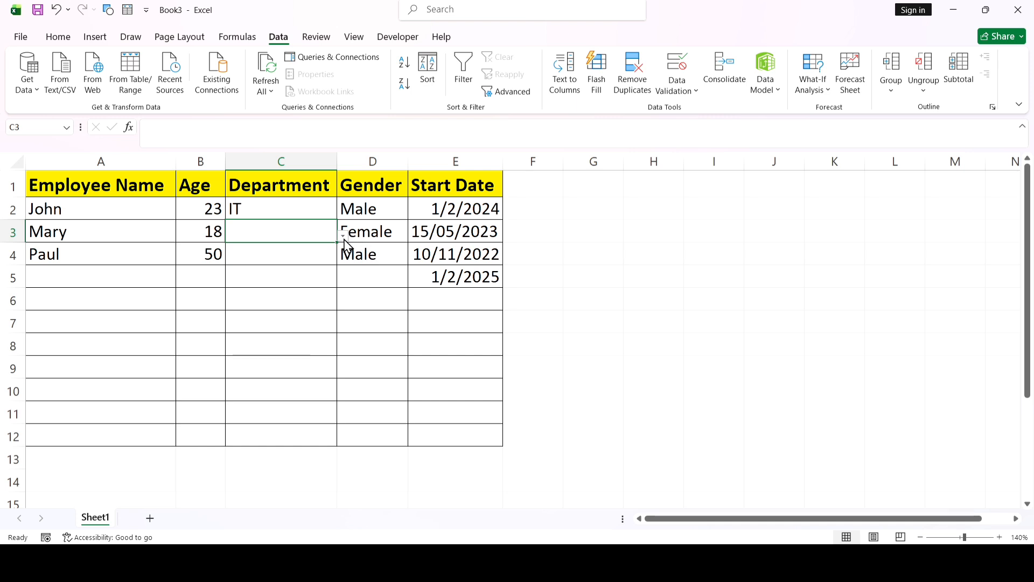
click(308, 262)
click(287, 257)
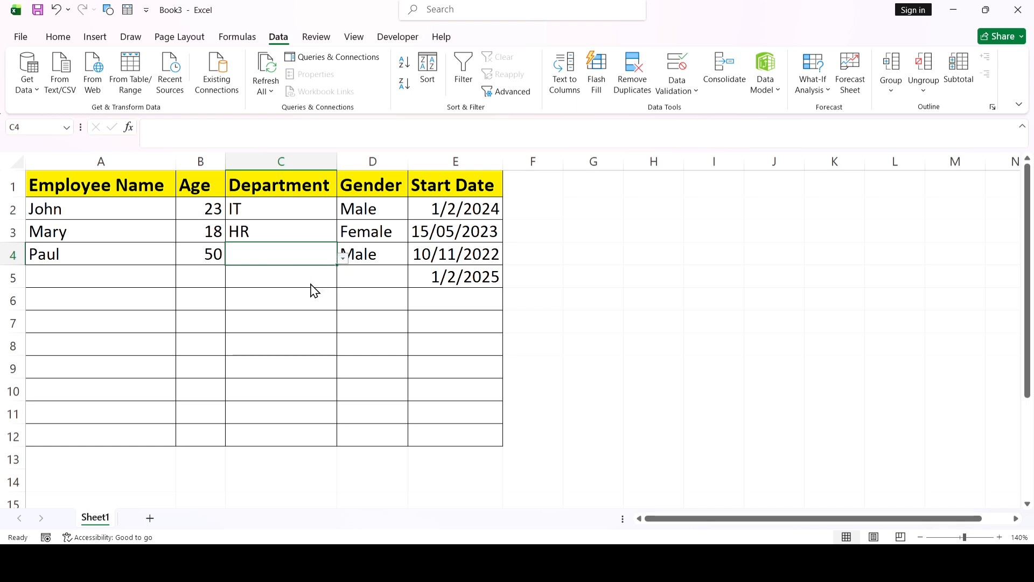
click(293, 302)
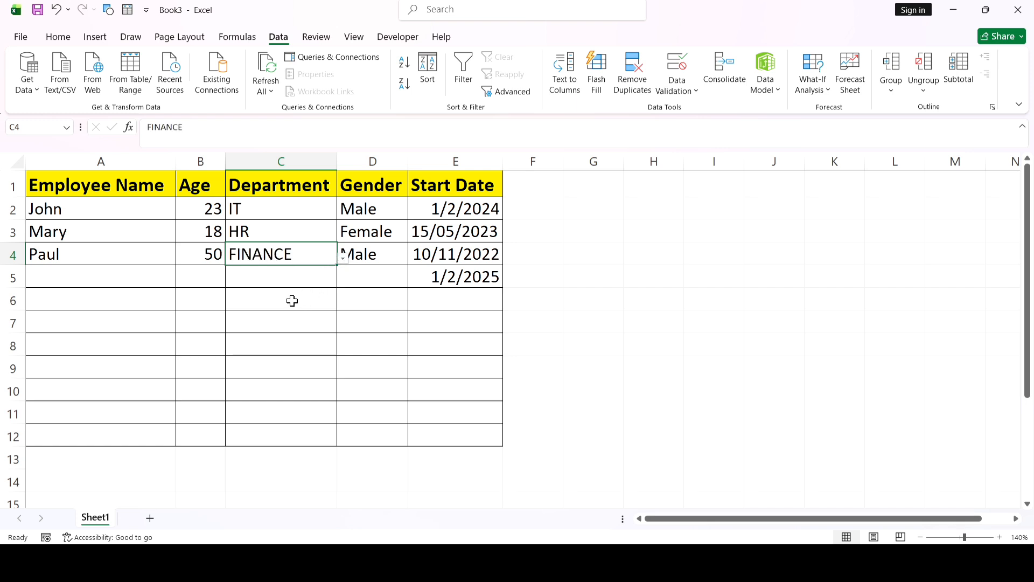
click(288, 328)
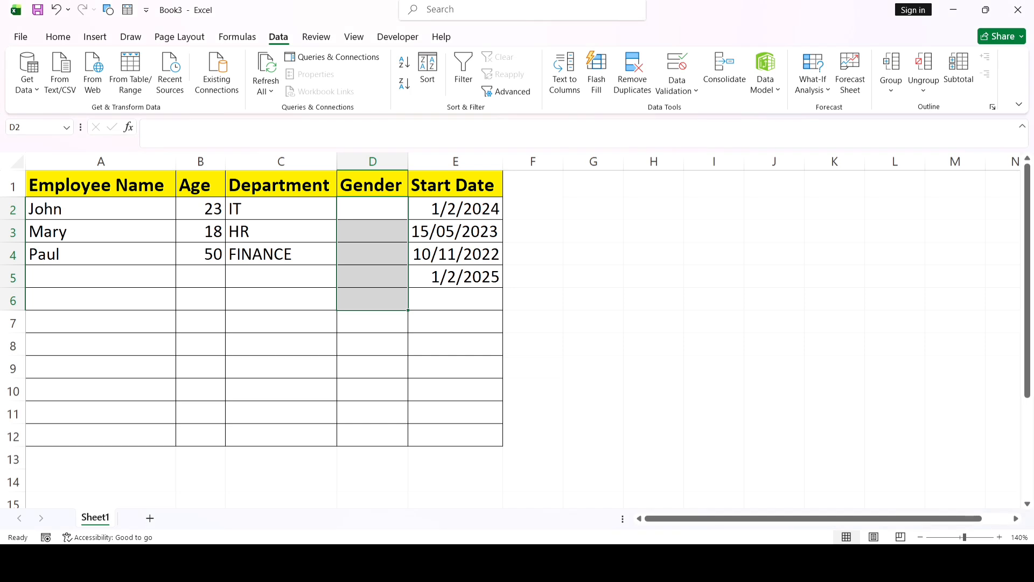
Step: Apply list data validation to the Gender column cells D1:D12 with the source MALE, FEMALE
click(436, 383)
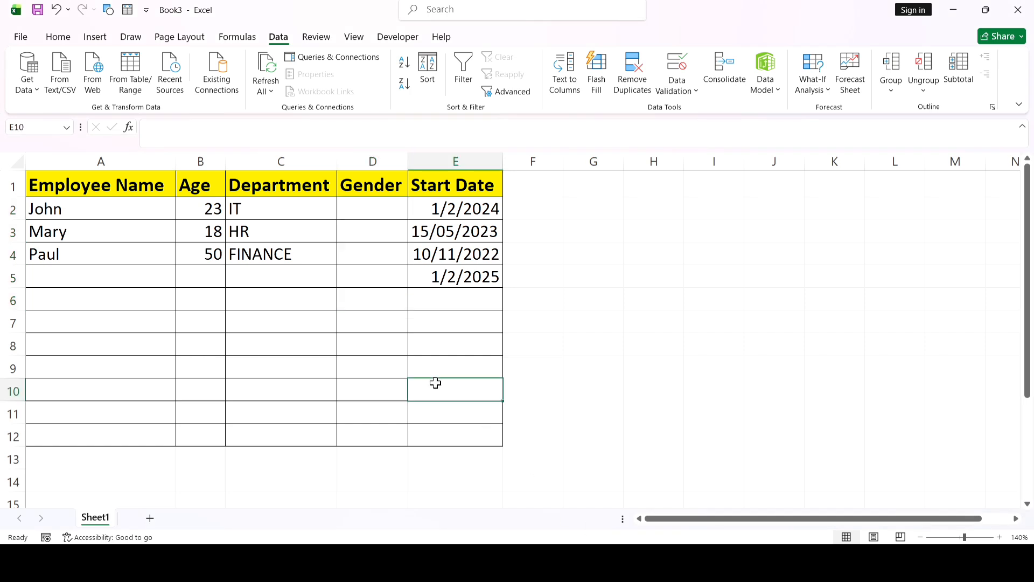
click(380, 207)
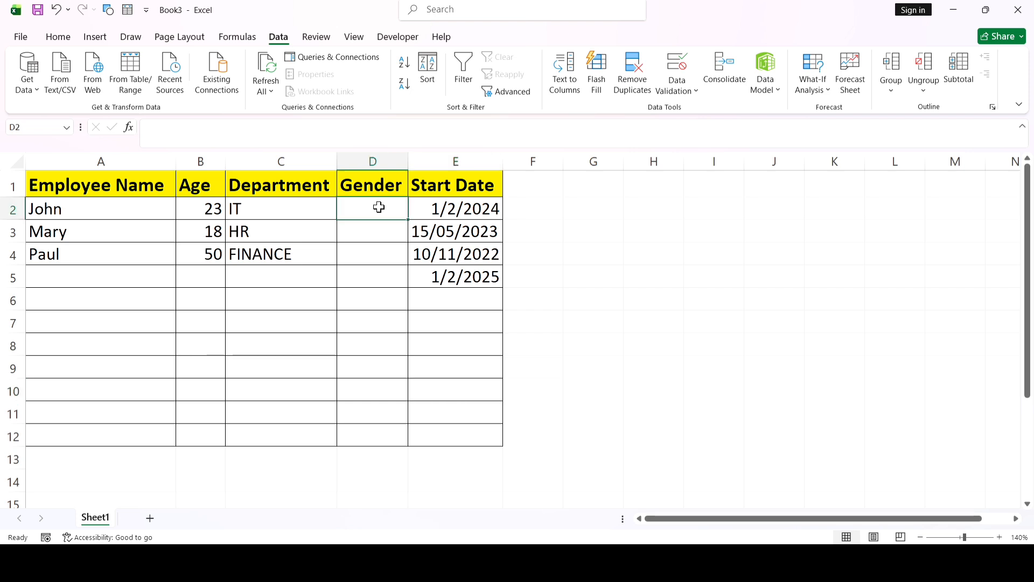
drag(375, 185, 364, 433)
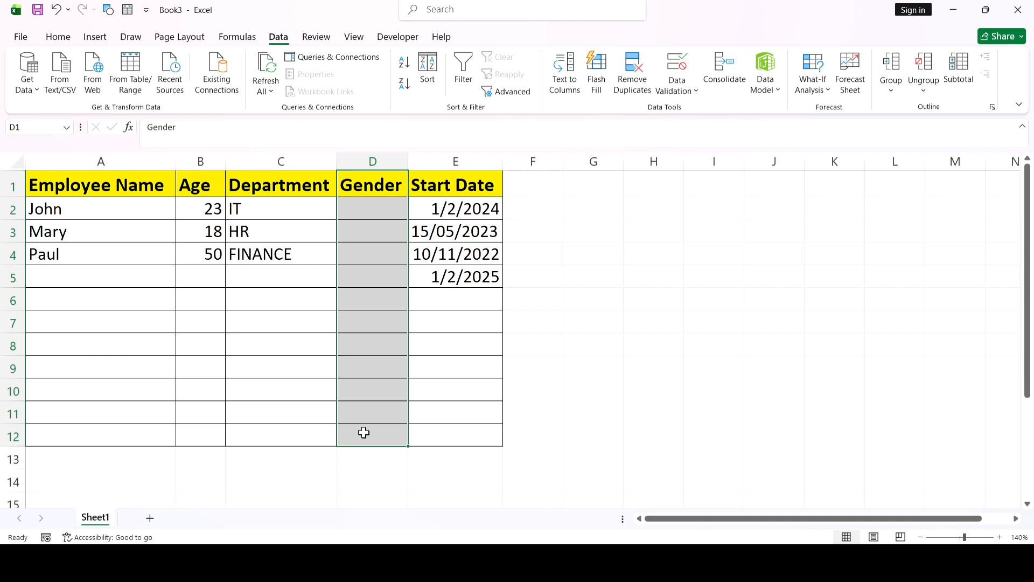
click(693, 101)
click(703, 111)
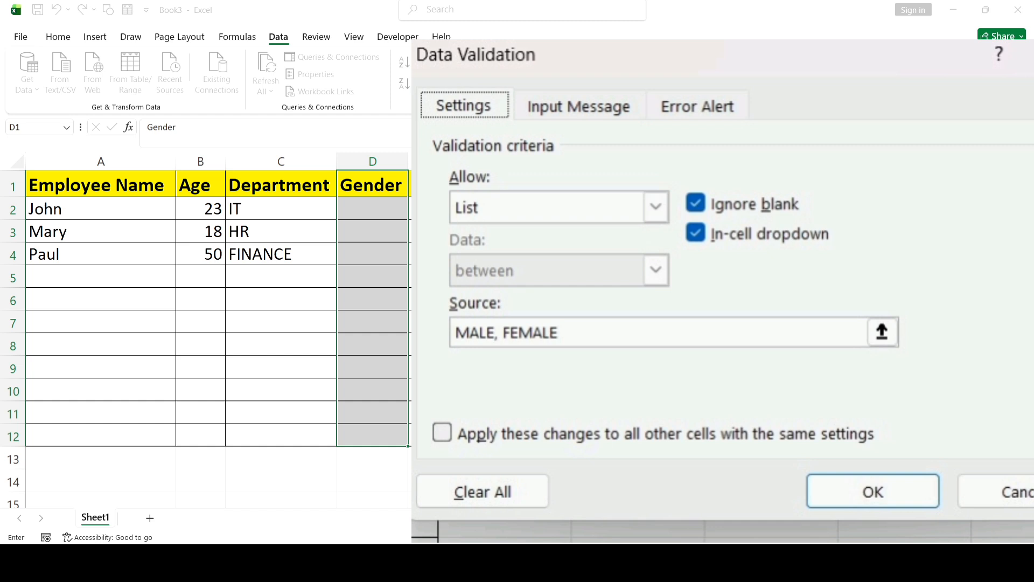
key(Return)
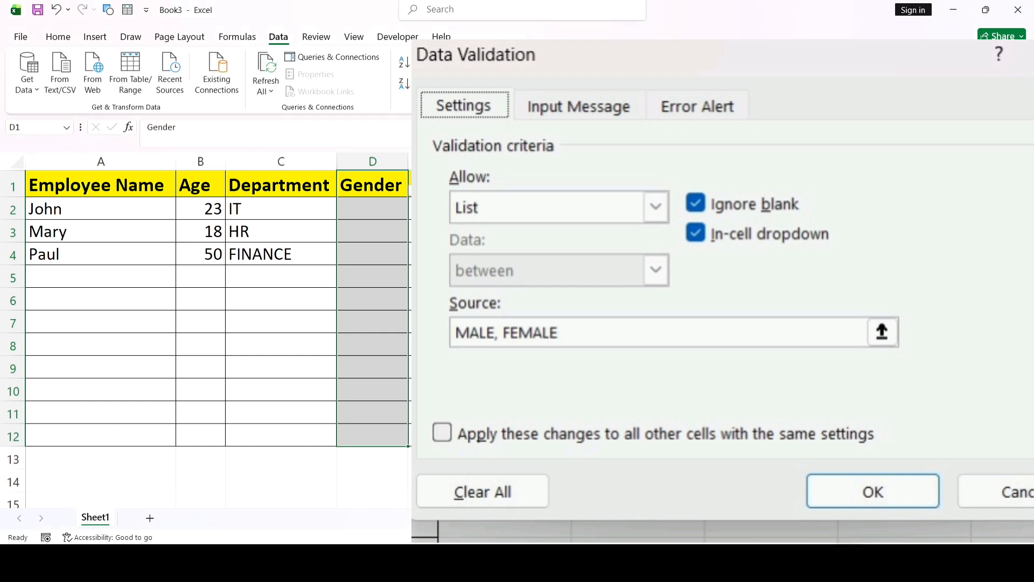
click(534, 362)
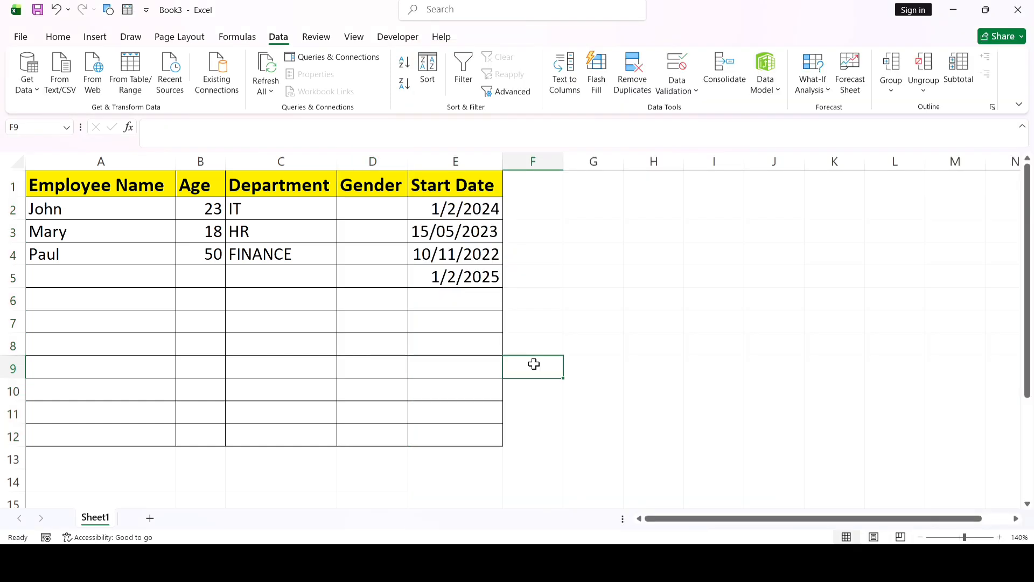
Step: Fill in the genders from the drop-down lists: MALE in D2, FEMALE in D3 and MALE in D4
click(371, 213)
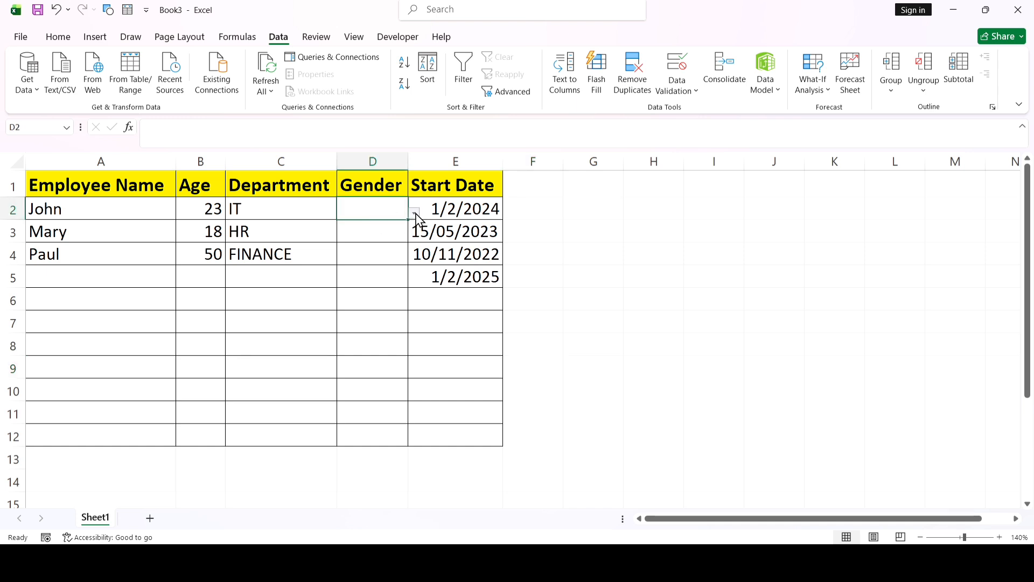
click(414, 213)
click(356, 226)
click(372, 232)
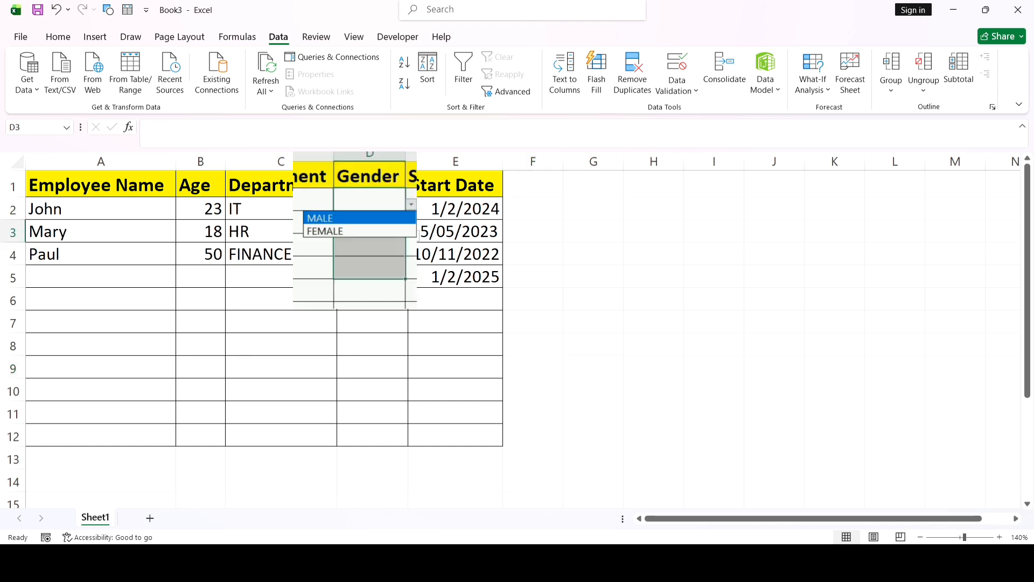
click(389, 260)
click(387, 258)
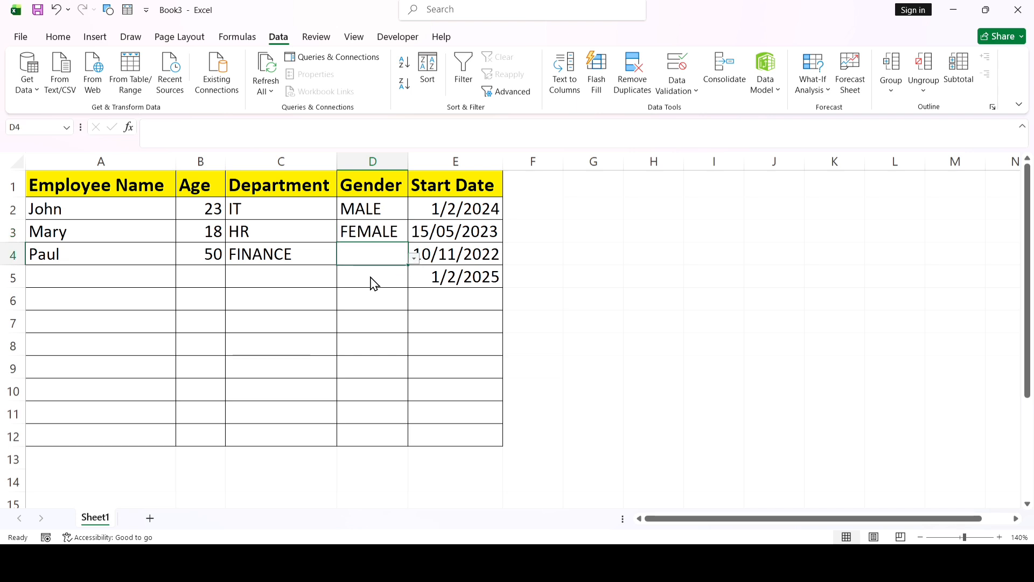
click(380, 274)
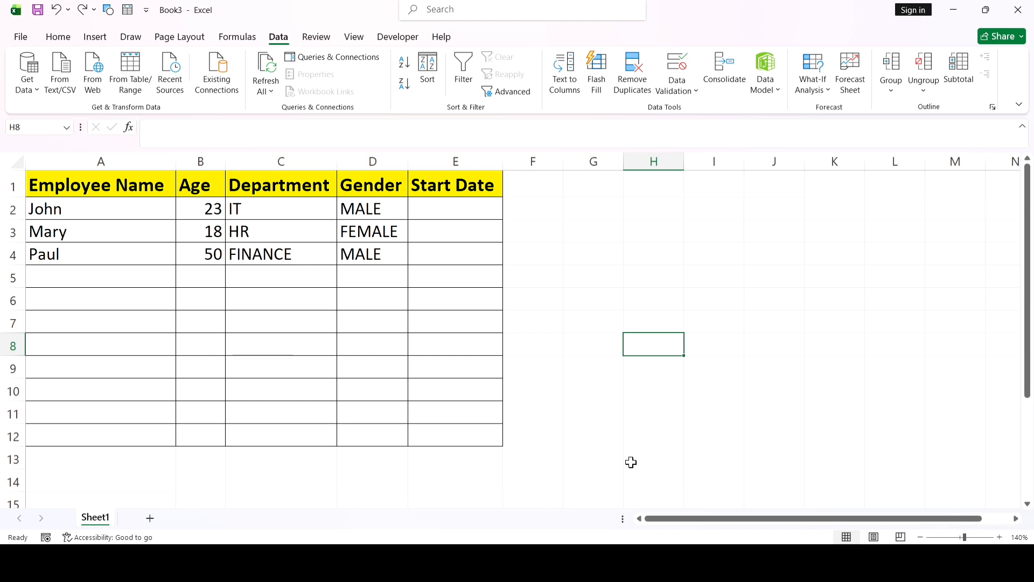
Step: Apply date data validation to the Start Date column cells E2:E12
click(443, 210)
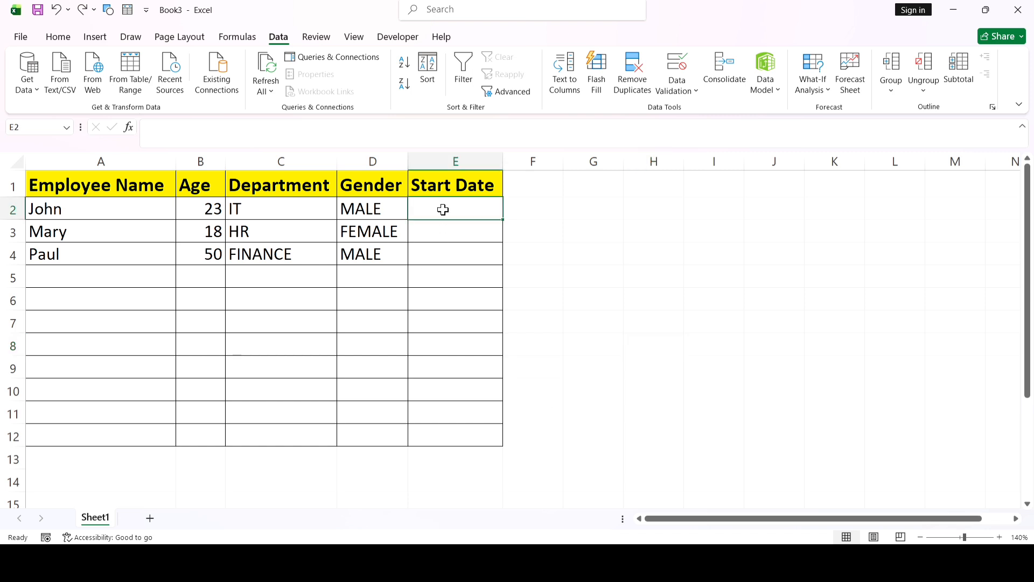
drag(443, 210, 451, 442)
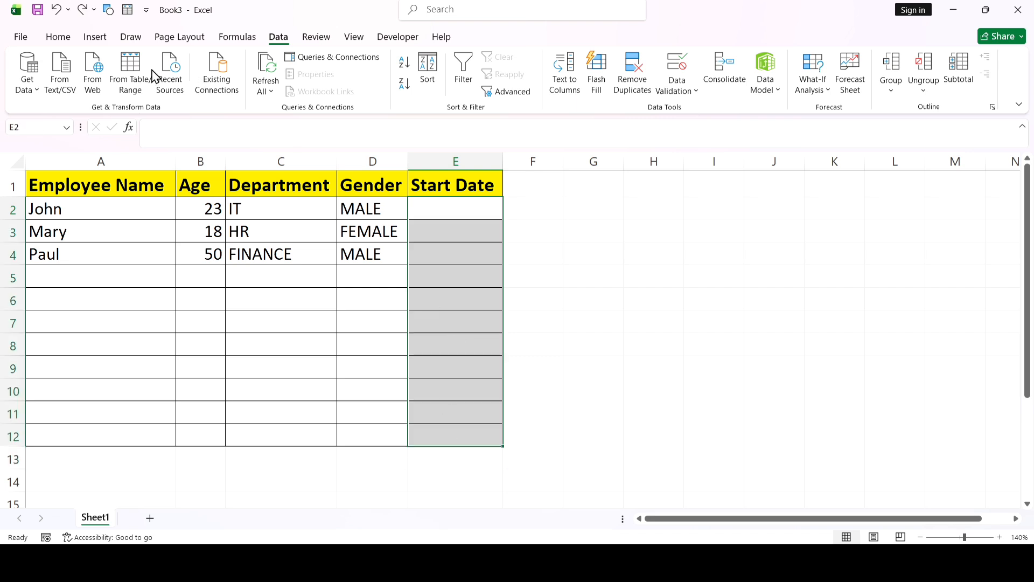
click(68, 41)
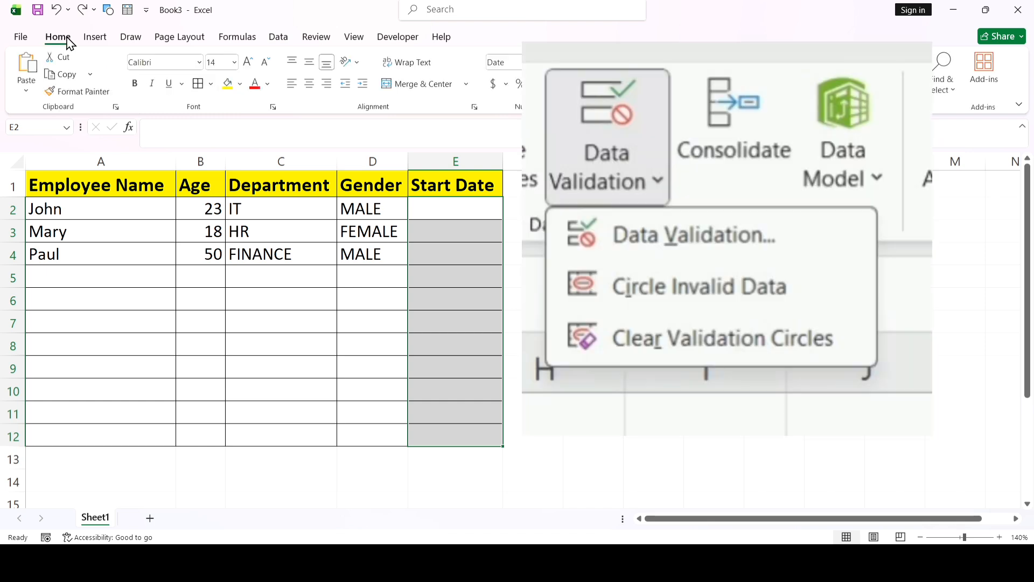
click(281, 41)
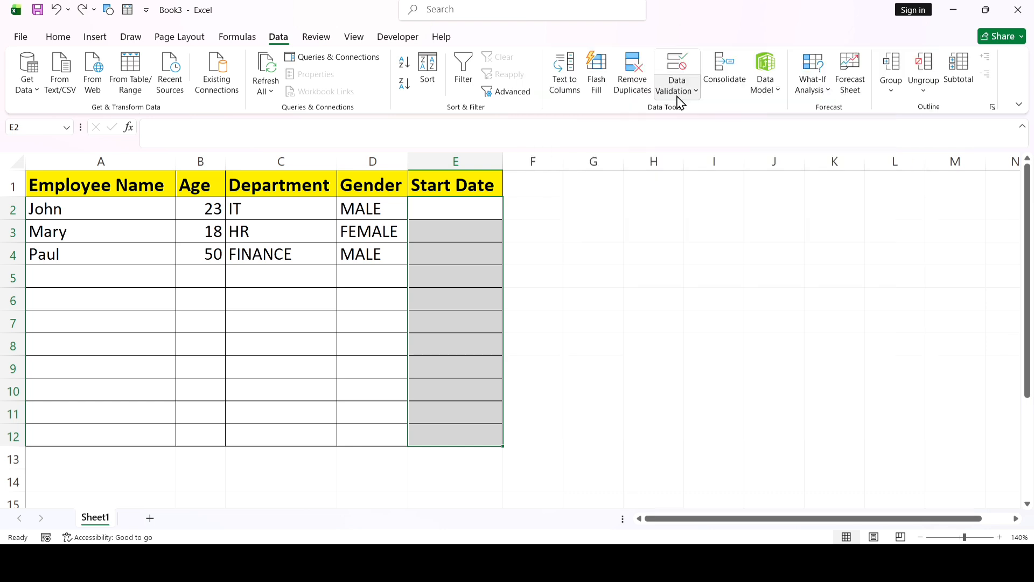
click(697, 112)
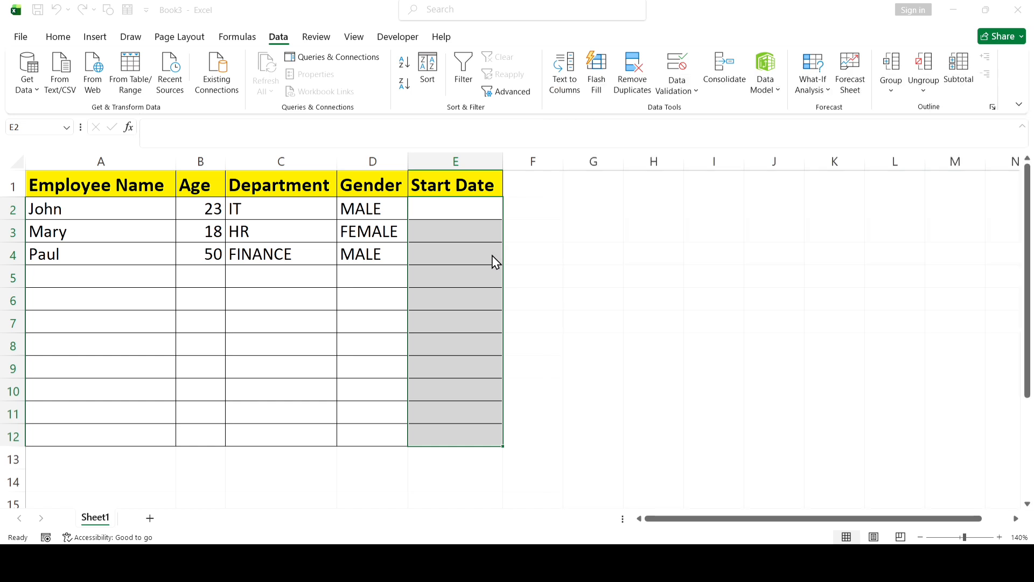
click(488, 265)
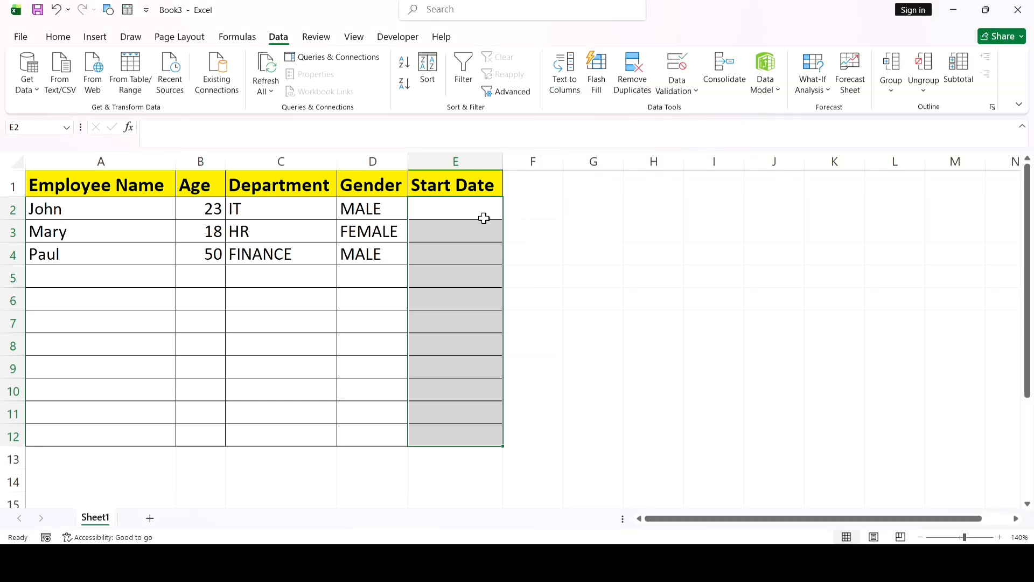
Step: Enter the start dates 1/1/2021 in cell E2 and 1/3/2020 in cell E3
click(473, 215)
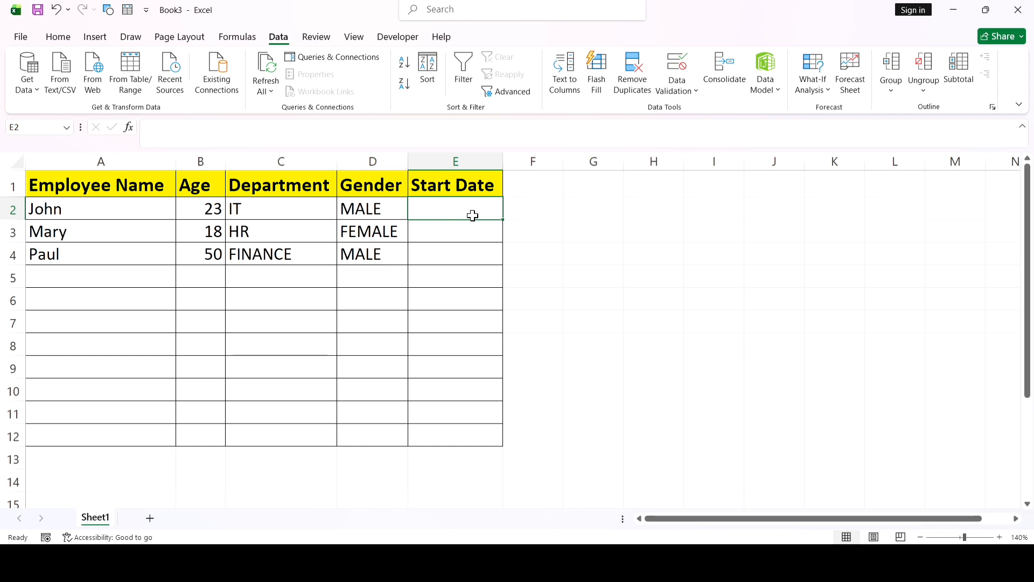
text(1/)
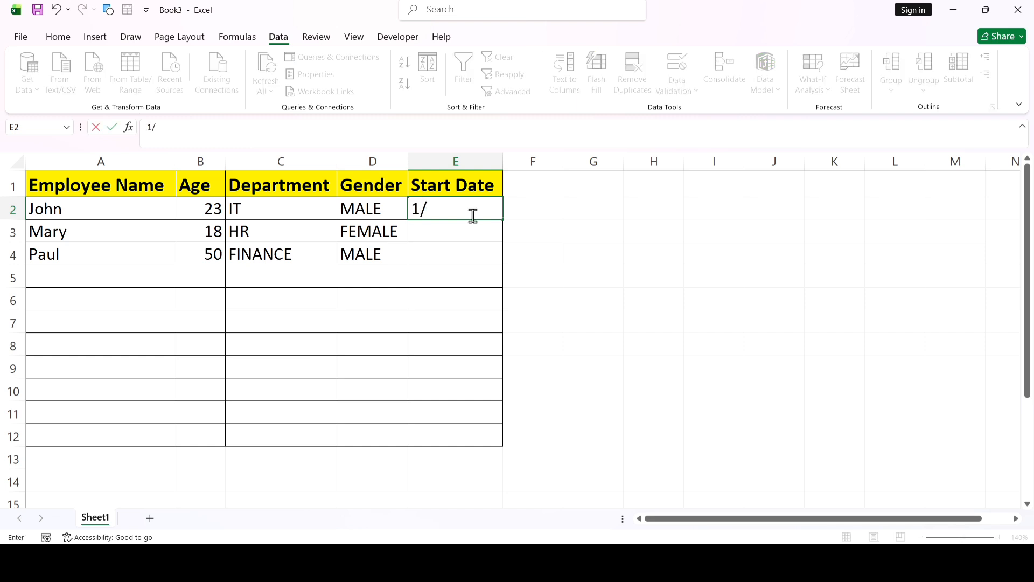
text(1/2)
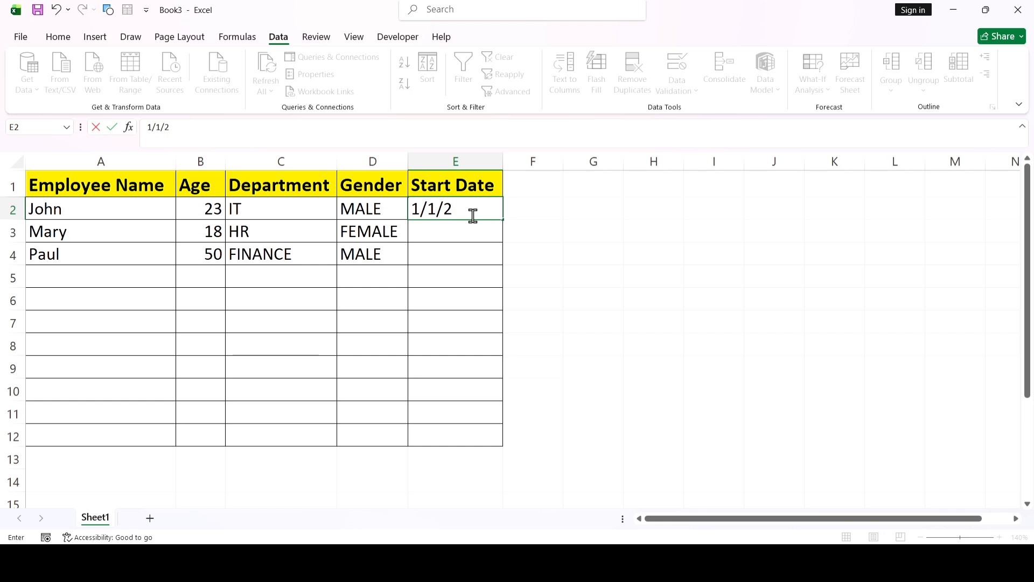
text(021)
key(Return)
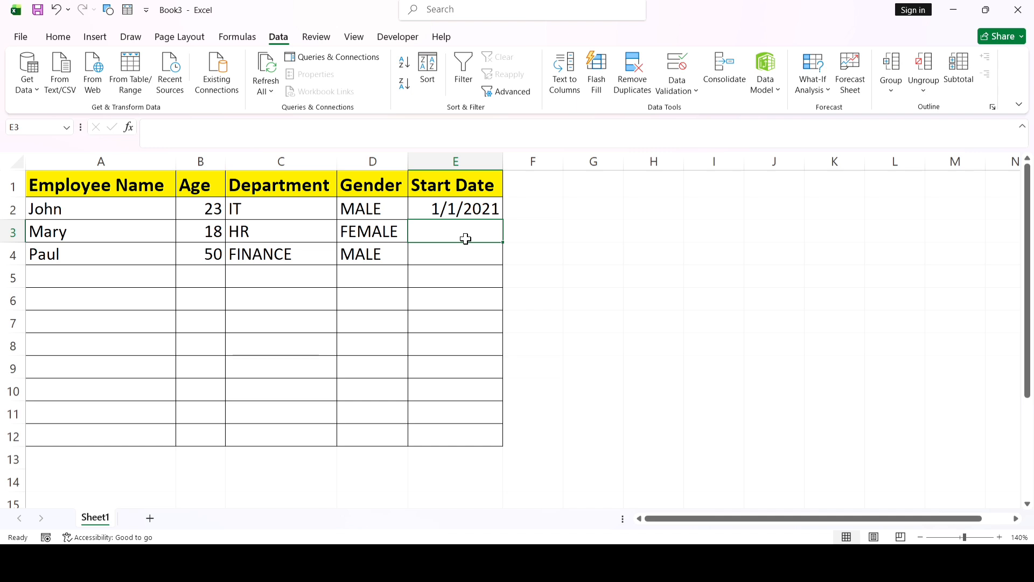
text(1/)
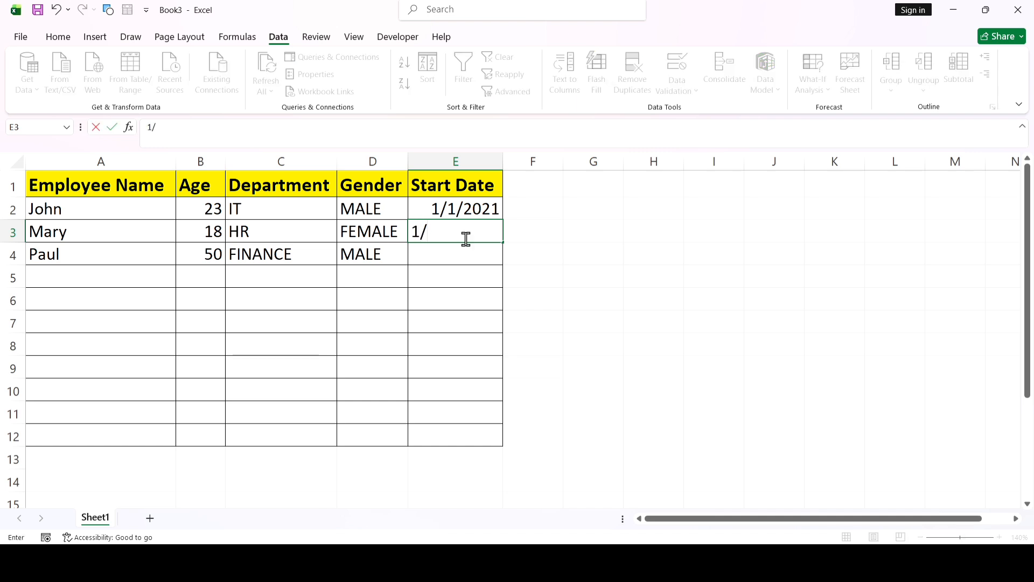
text(3/2)
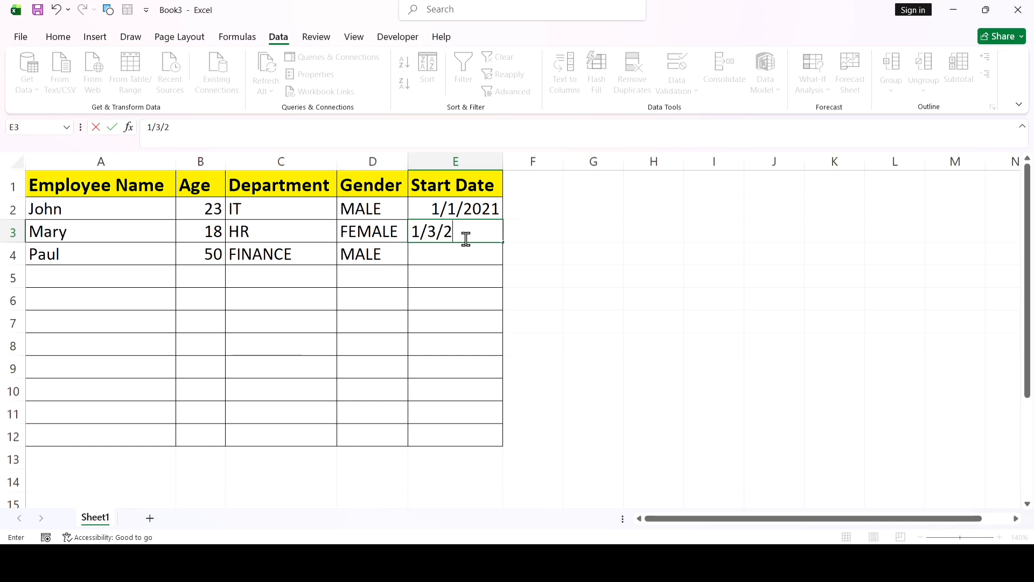
text(020)
key(Return)
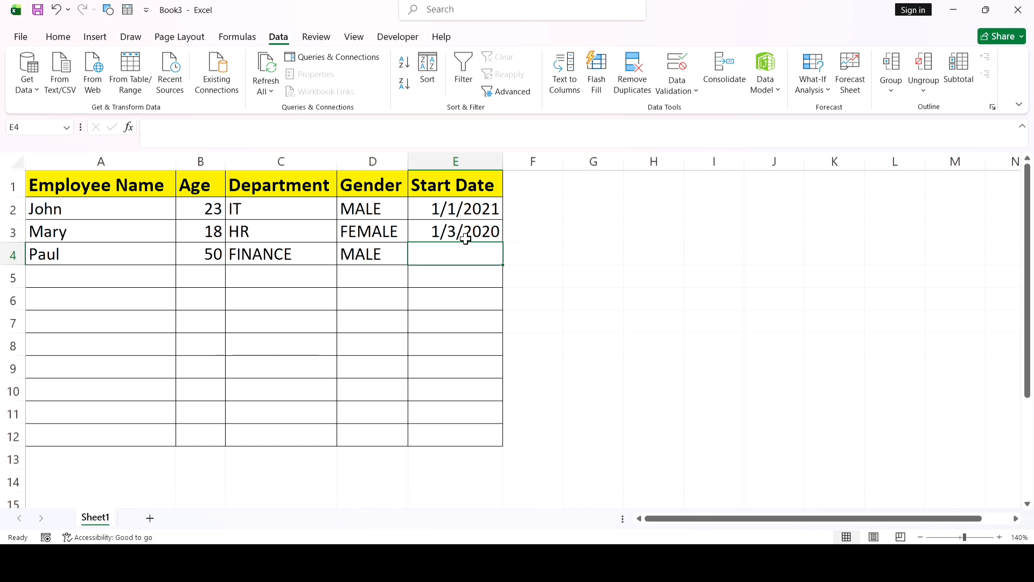
Step: Test the start date rule by entering 1/2/1999 in cell E4, and cancel the entry
text(1/)
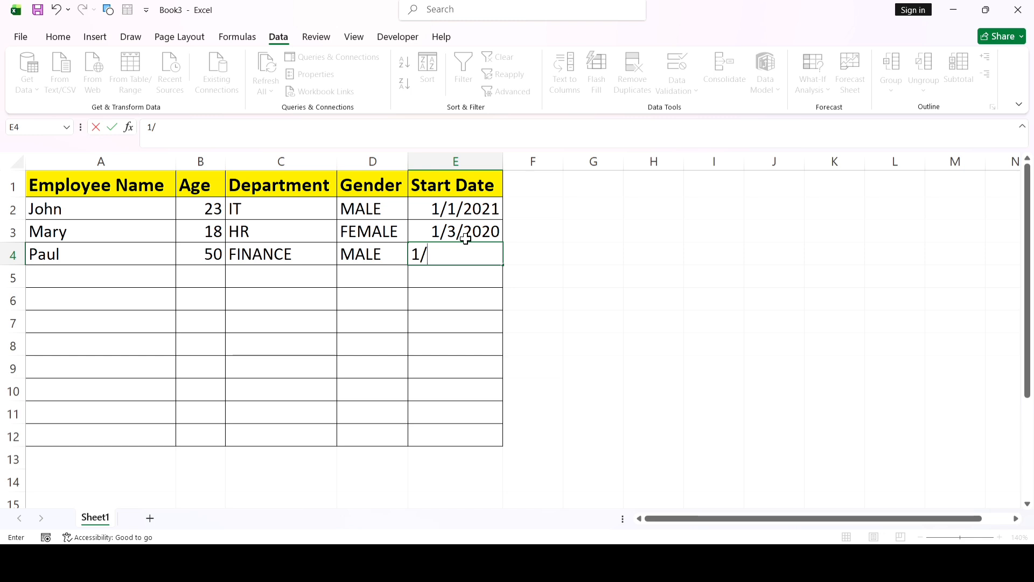
text(2/1999)
click(466, 275)
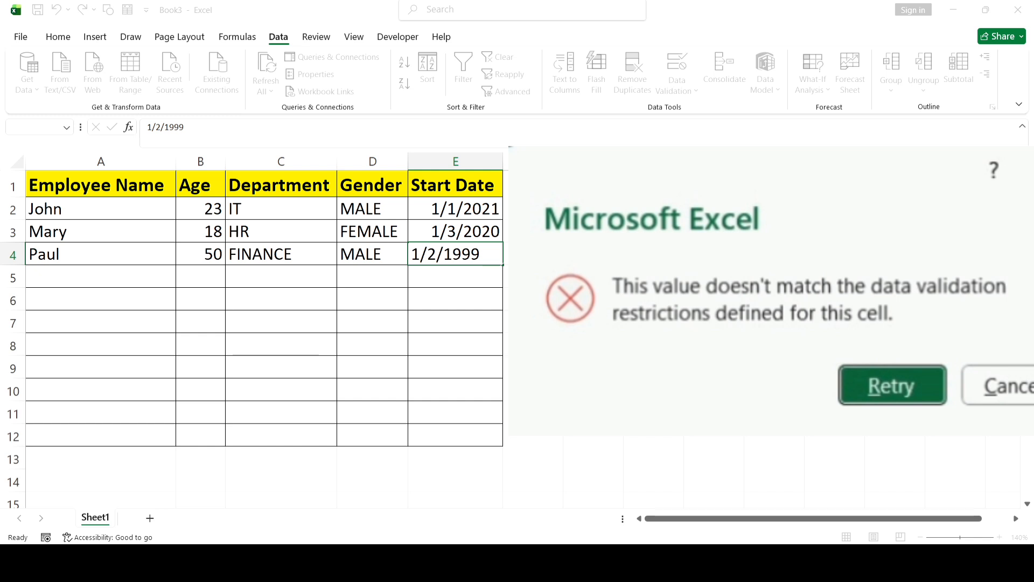
click(629, 217)
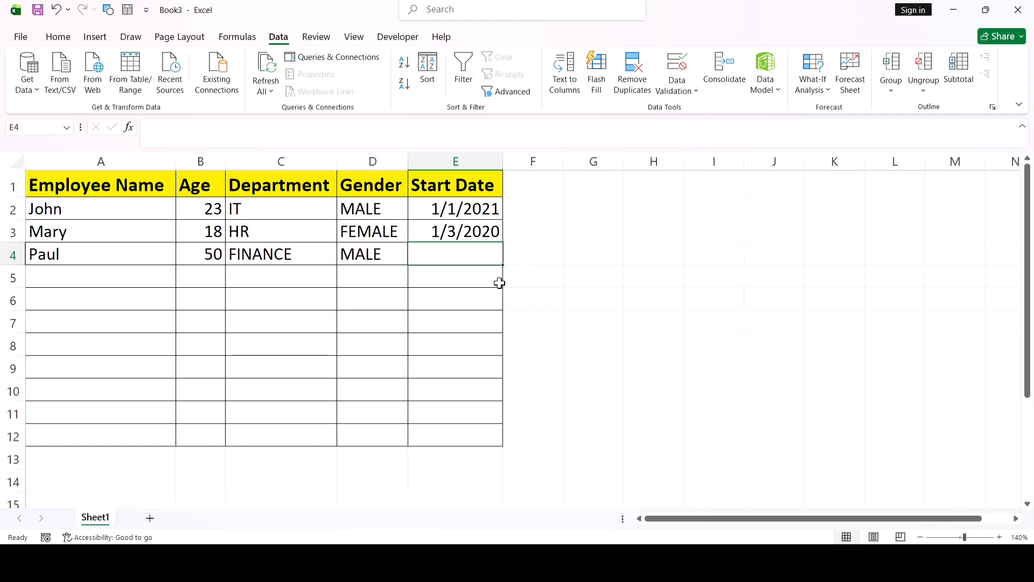
Step: Enter the start date 1/4/2025 in cell E4
text(1)
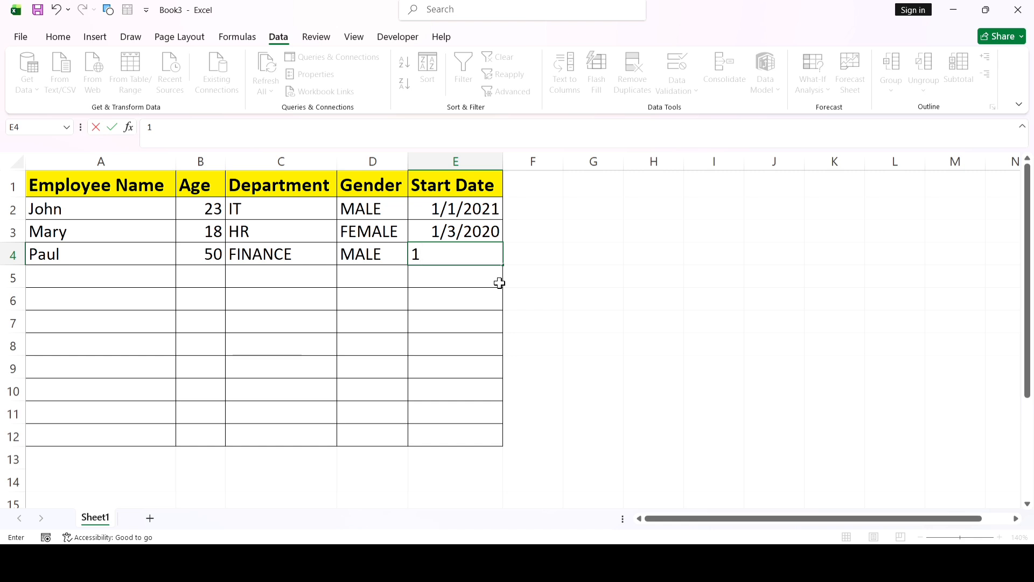
text(/4/2026)
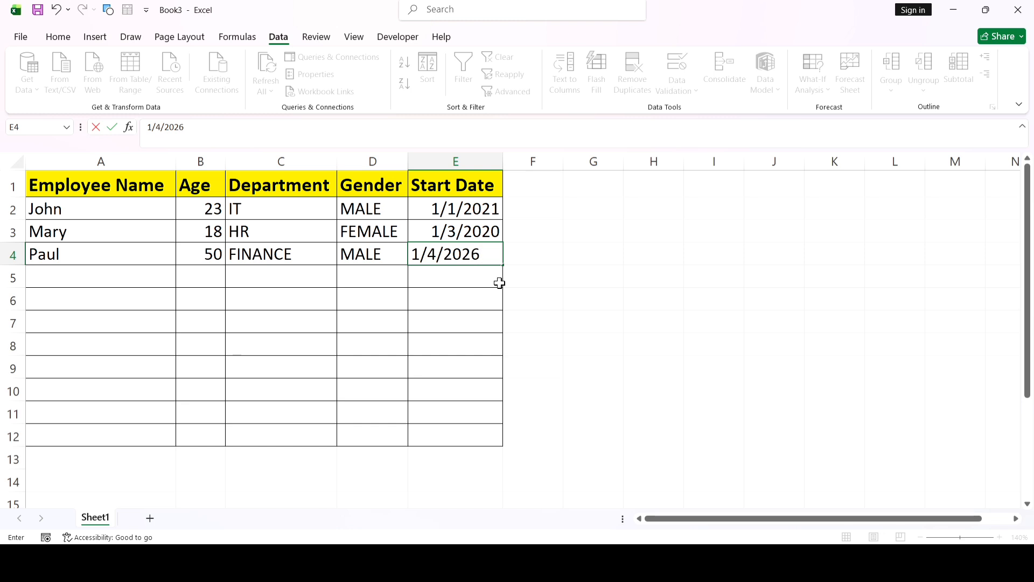
key(BackSpace)
text(5)
click(467, 314)
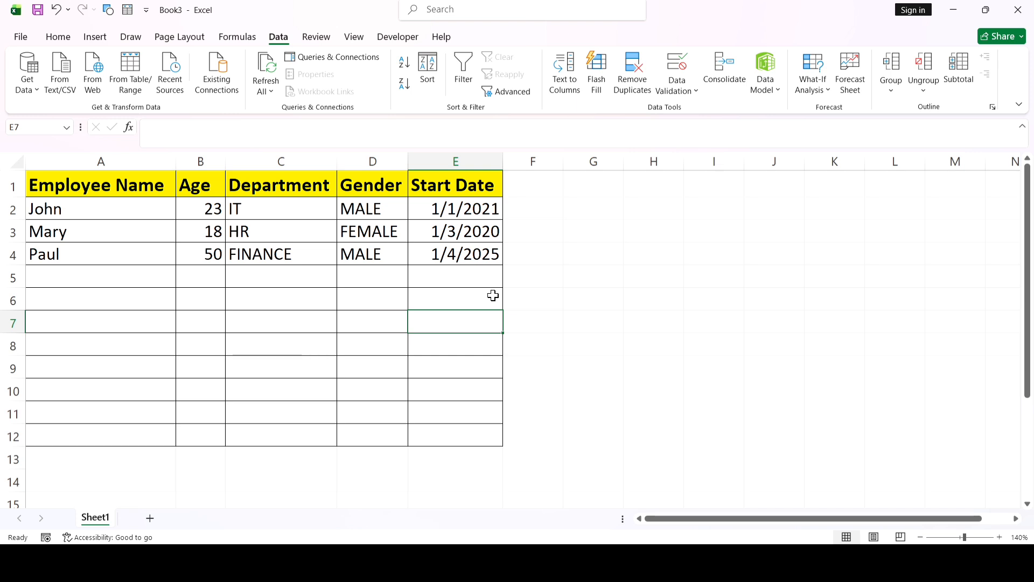
click(592, 389)
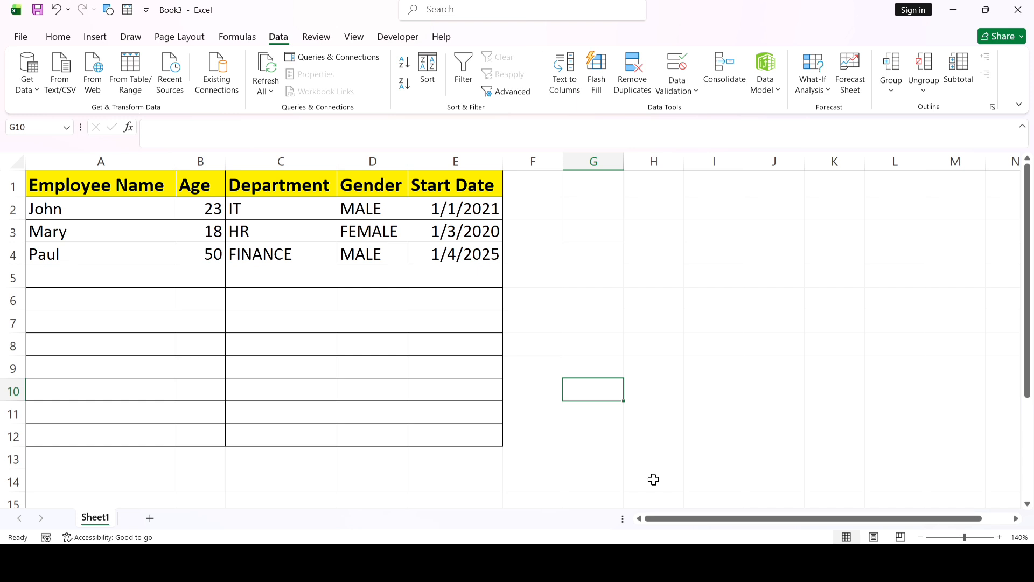
Step: Clear the existing ages from cells B2:B10
click(199, 216)
drag(199, 217, 189, 387)
key(Delete)
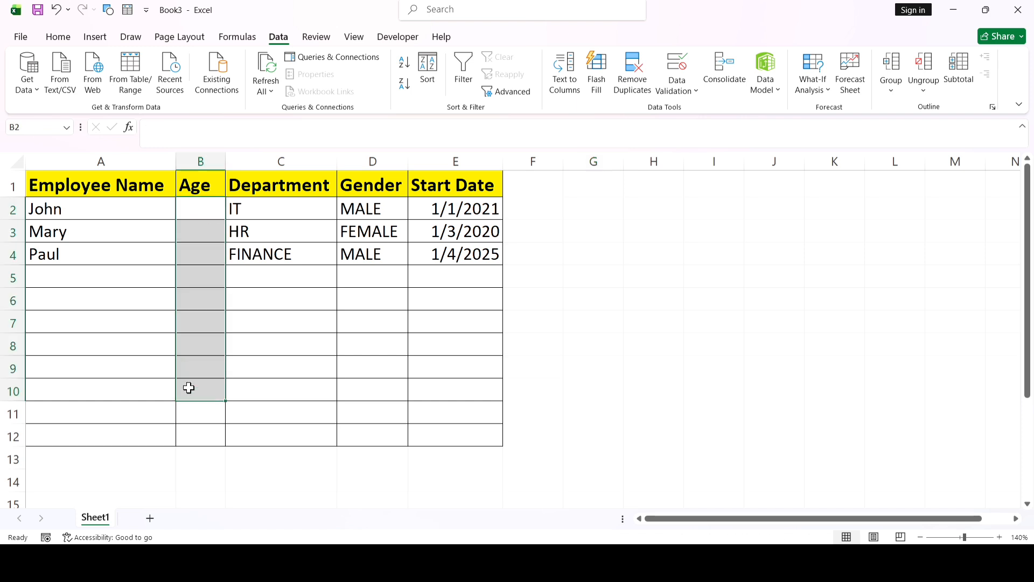
Step: Add a validation input message to cells B2:B12 with the title Age Rule and the text "Enter age between 18 and 60 only"
click(194, 213)
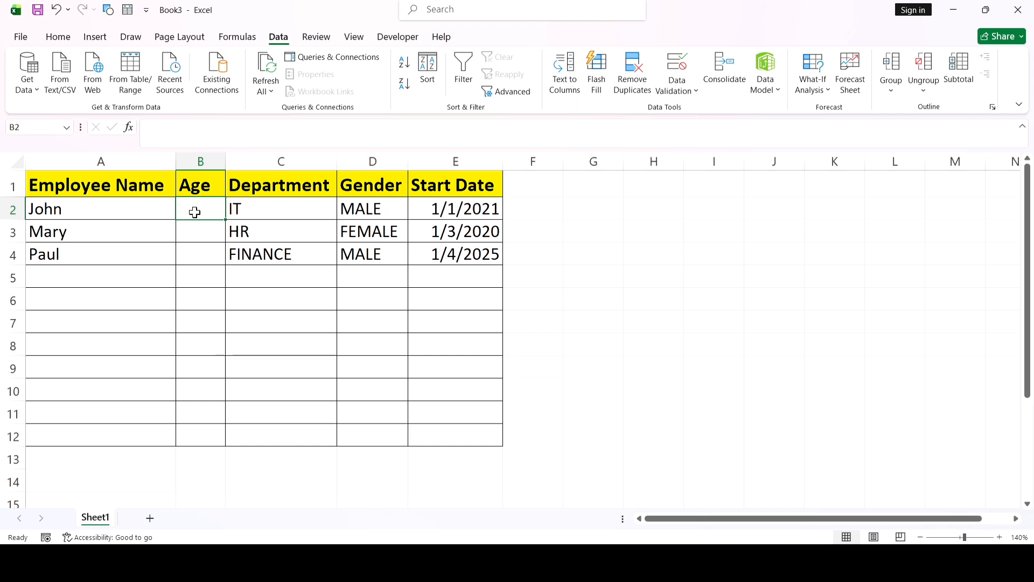
mouse_move(194, 212)
mouse_down()
mouse_move(185, 325)
mouse_move(202, 435)
mouse_up()
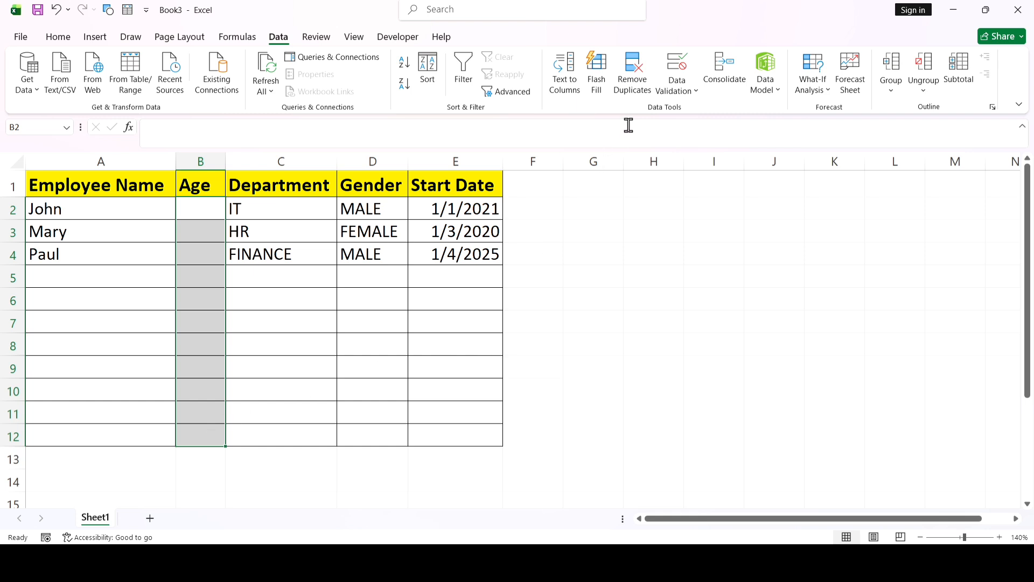
click(679, 97)
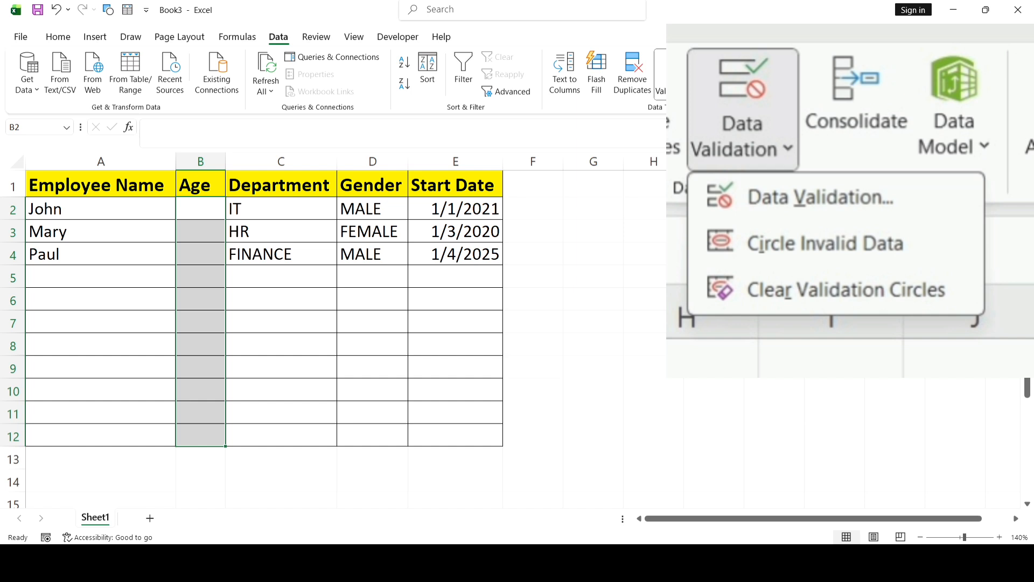
click(704, 106)
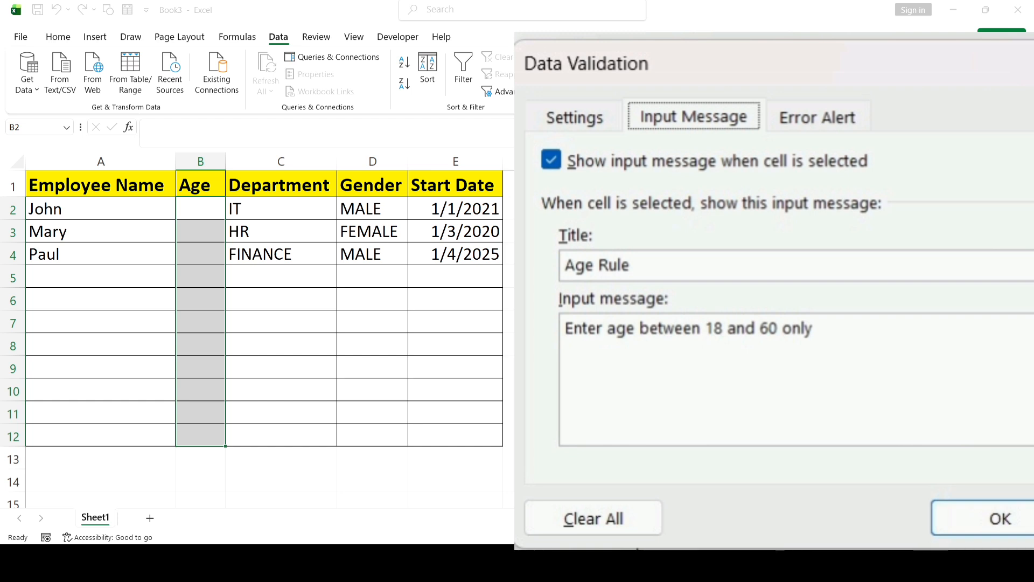
Step: Add a Stop-style error alert to the age validation with the message "Invail age. Please enter a valid number", and apply the settings
click(662, 344)
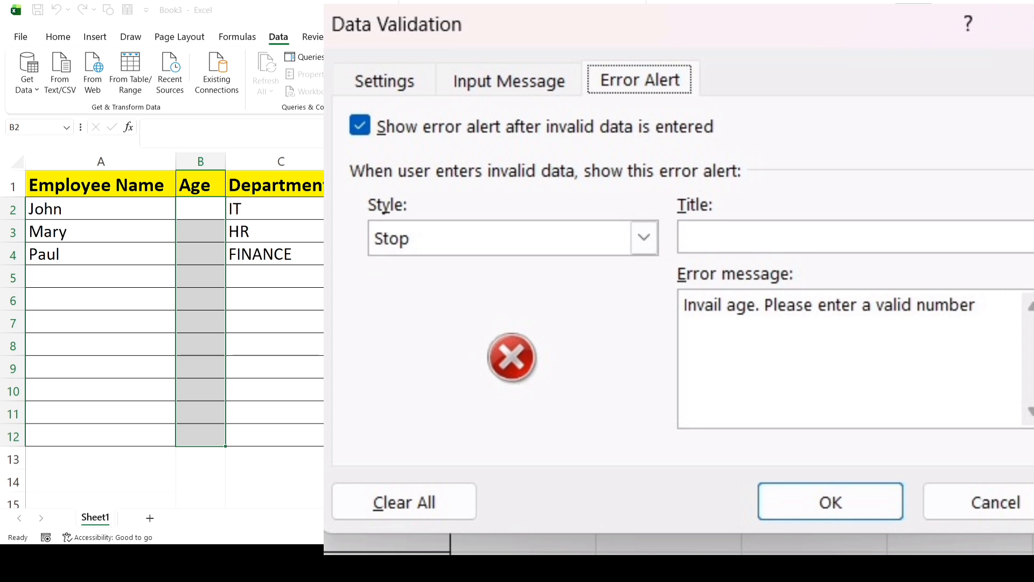
key(Return)
click(283, 389)
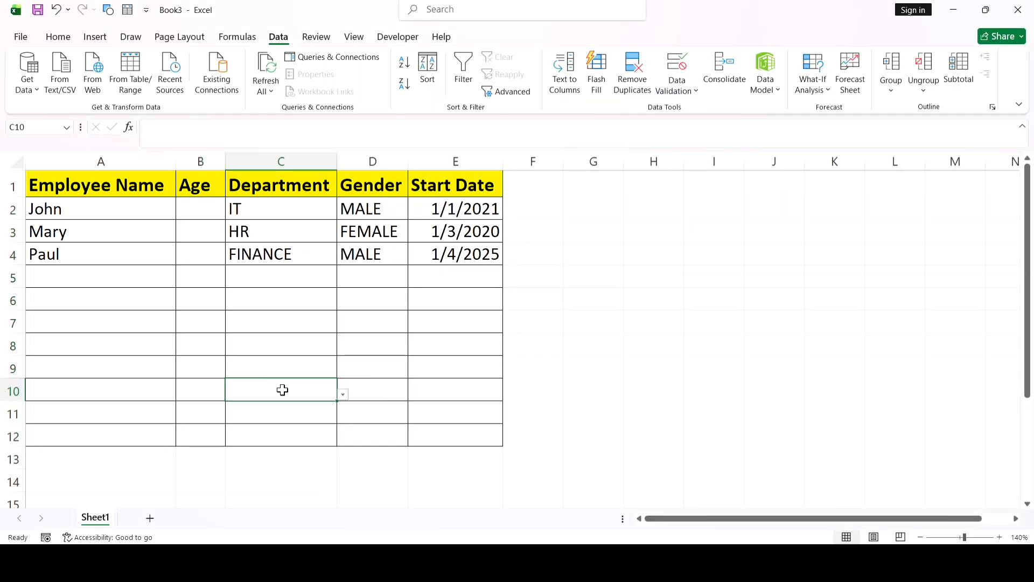
Step: Enter the ages 23 in cell B2 and 40 in cell B3
click(204, 216)
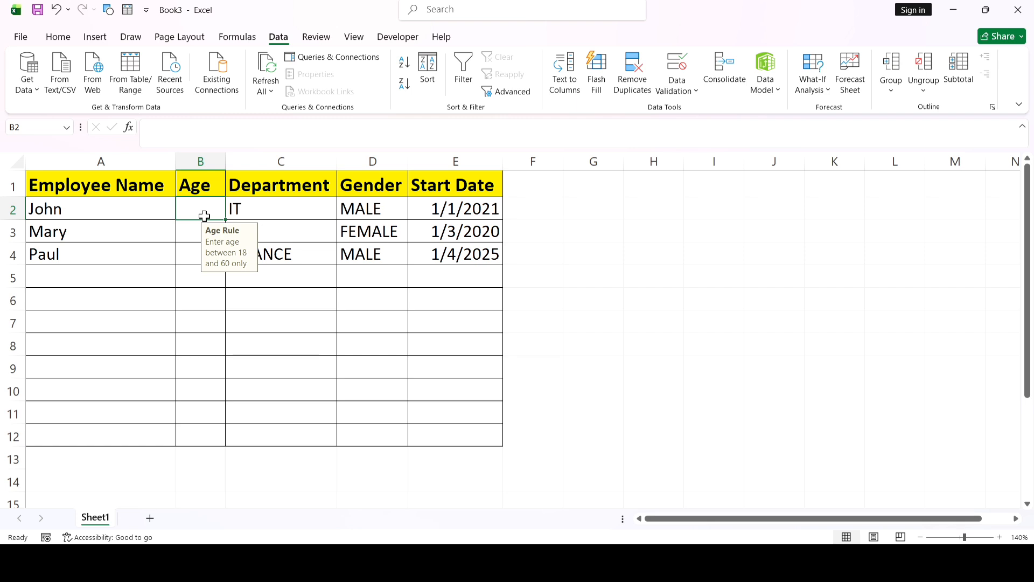
text(1)
key(BackSpace)
text(20)
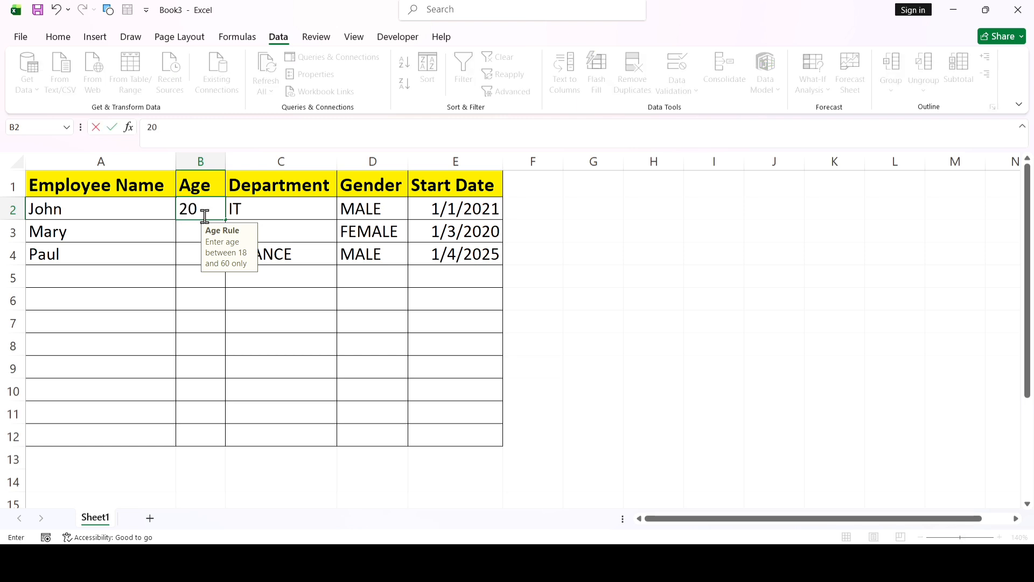
key(BackSpace)
text(3)
key(Return)
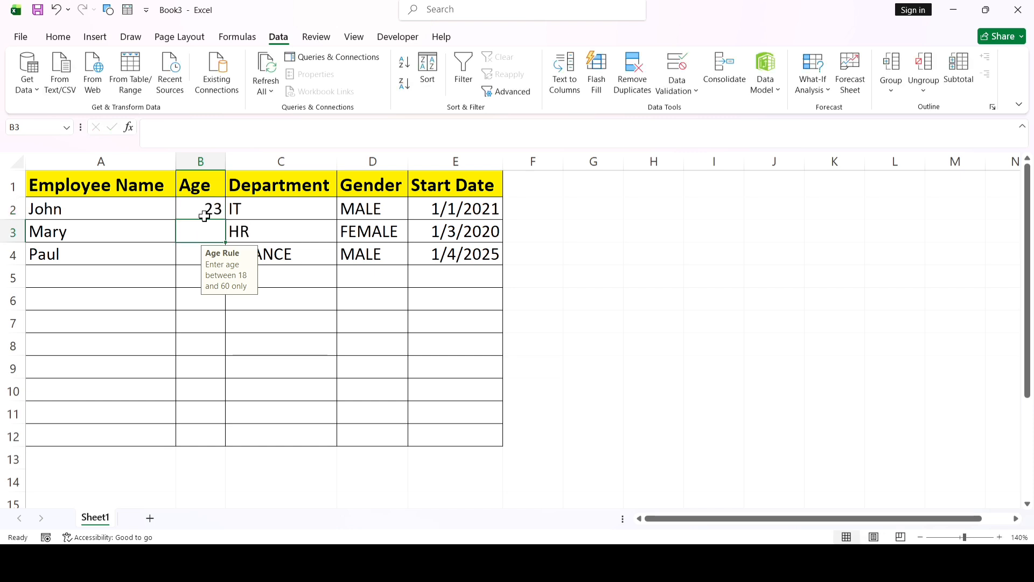
text(40)
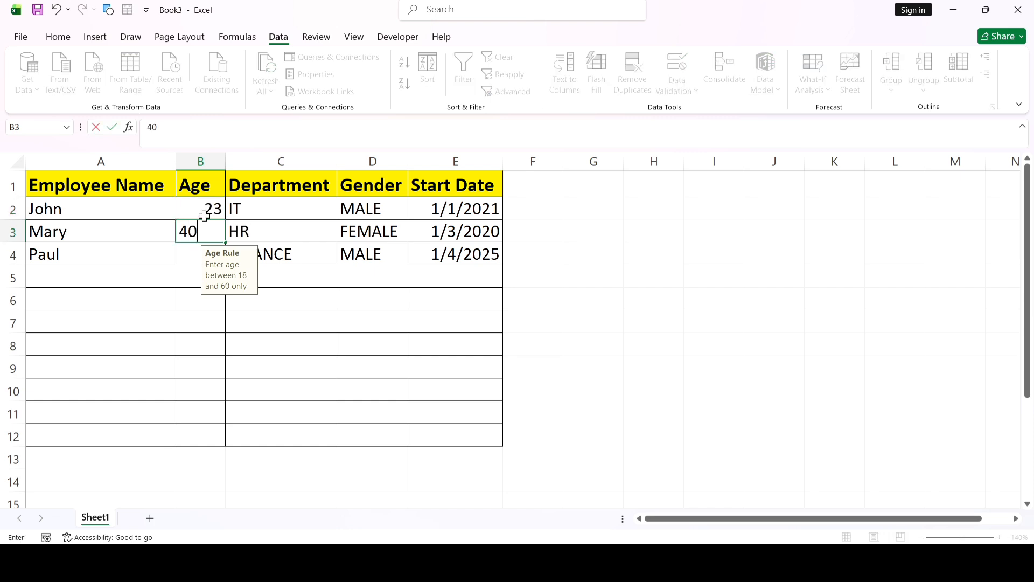
key(Return)
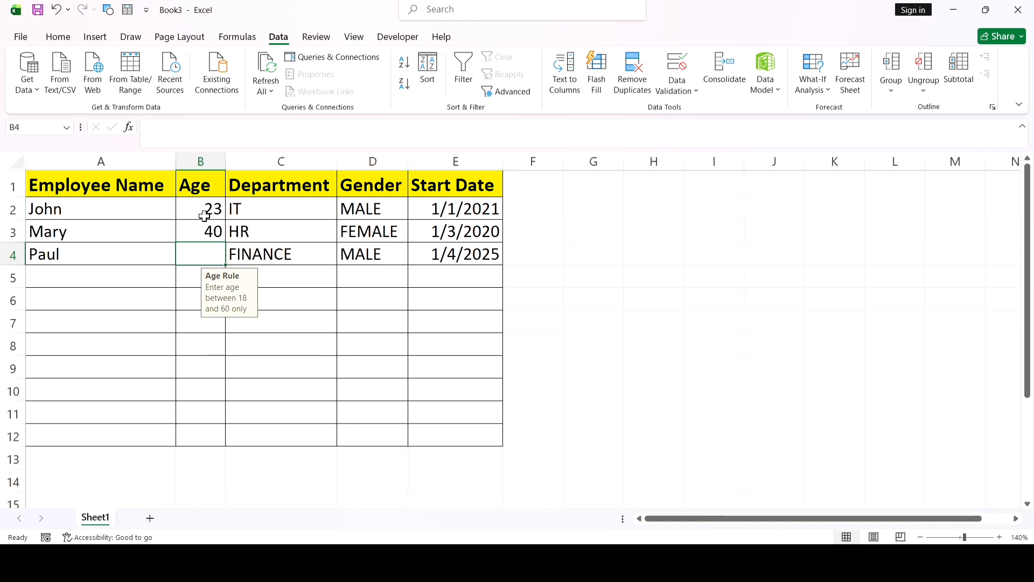
Step: Try to enter the age 15 in cell B4 to test the validation rule, and discard the entry
text(15)
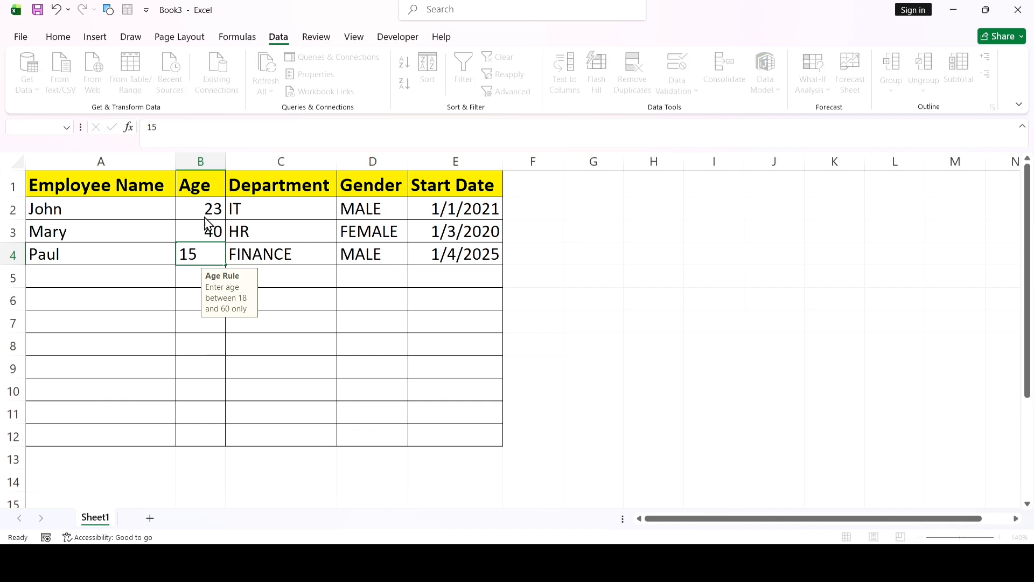
key(Return)
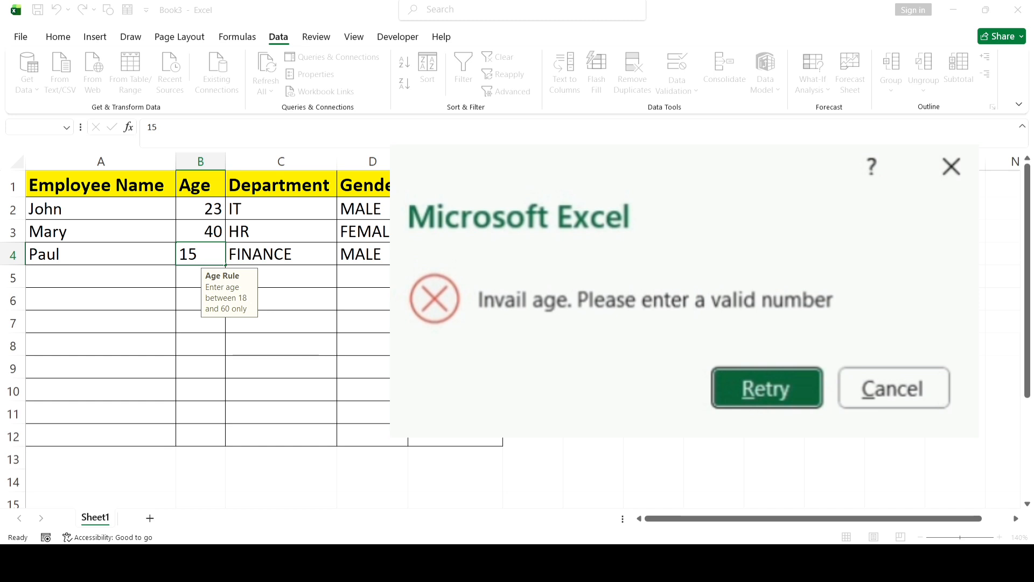
click(894, 388)
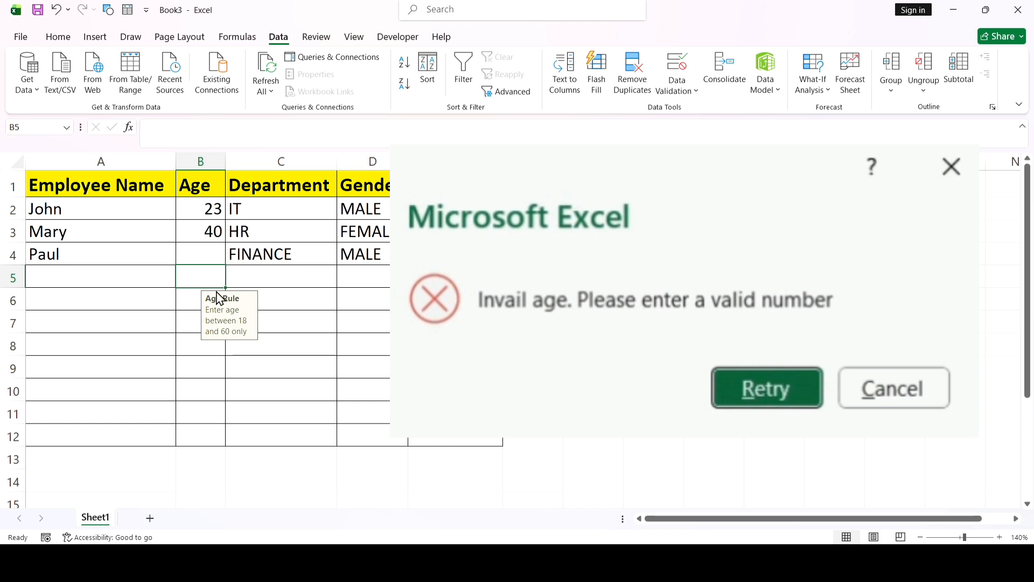
Step: Enter the age 55 in cell B4
click(201, 253)
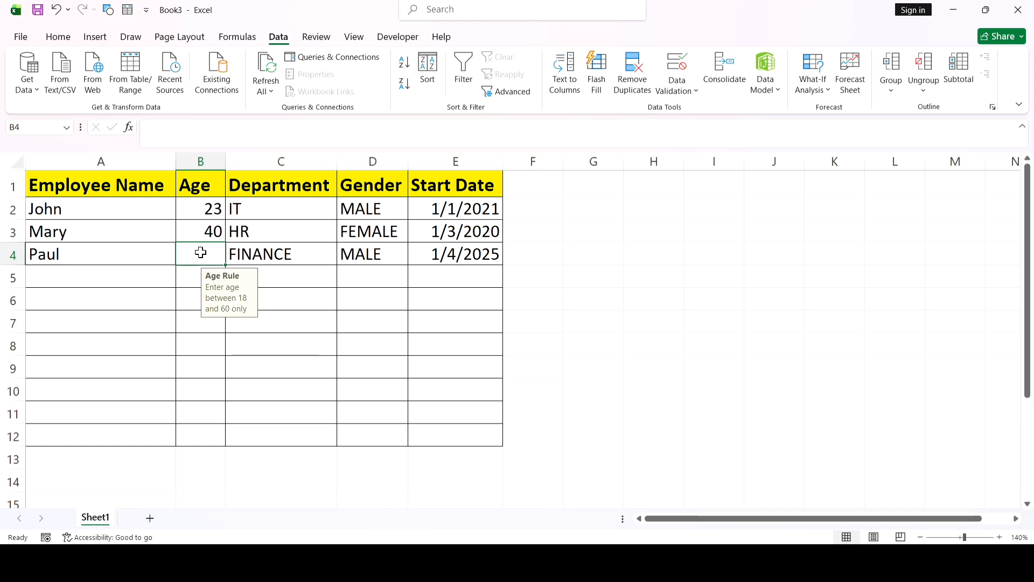
text(55)
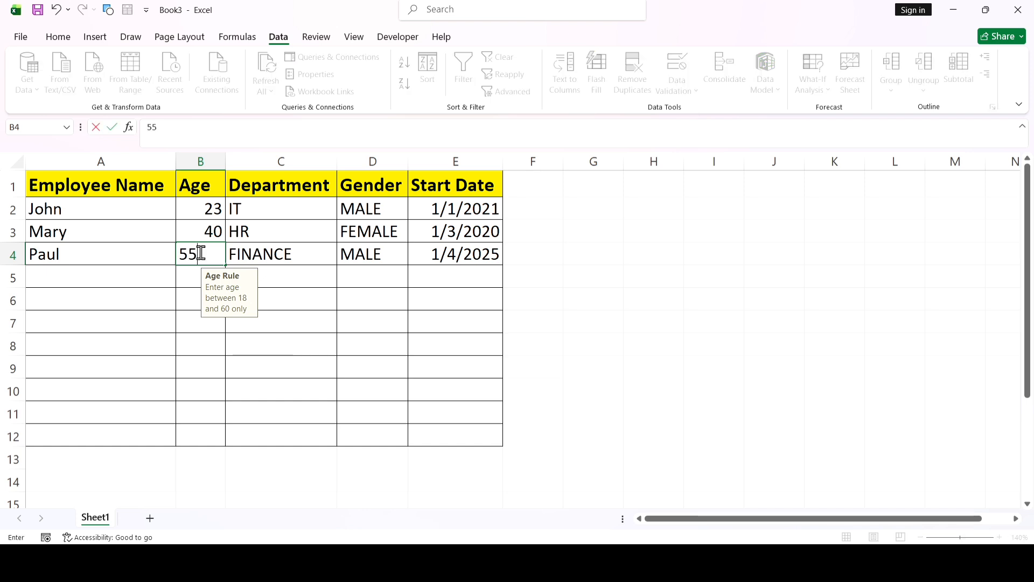
key(Return)
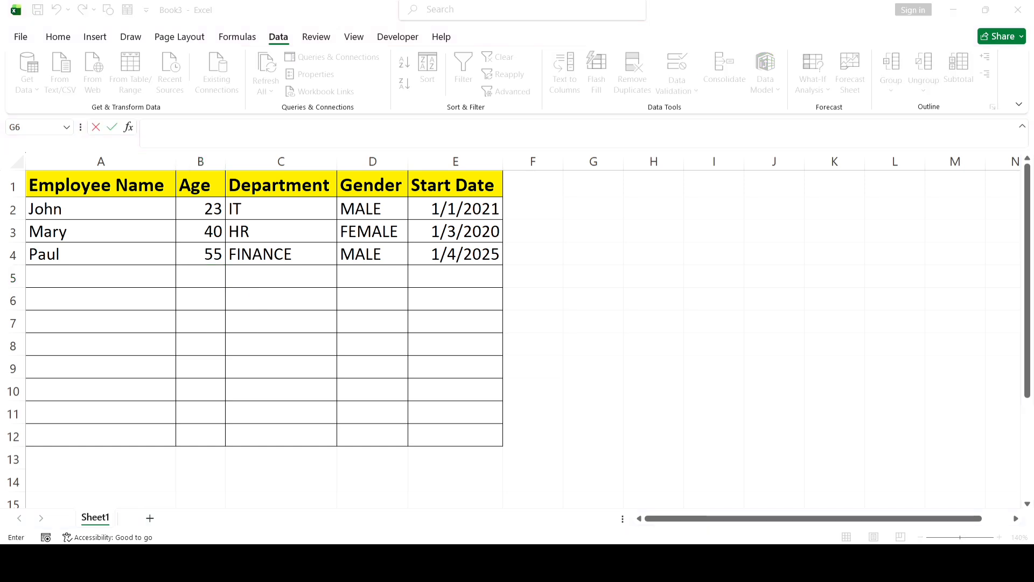
Step: Copy the age in cell B2 and paste only its value into cell F2
click(554, 225)
click(207, 213)
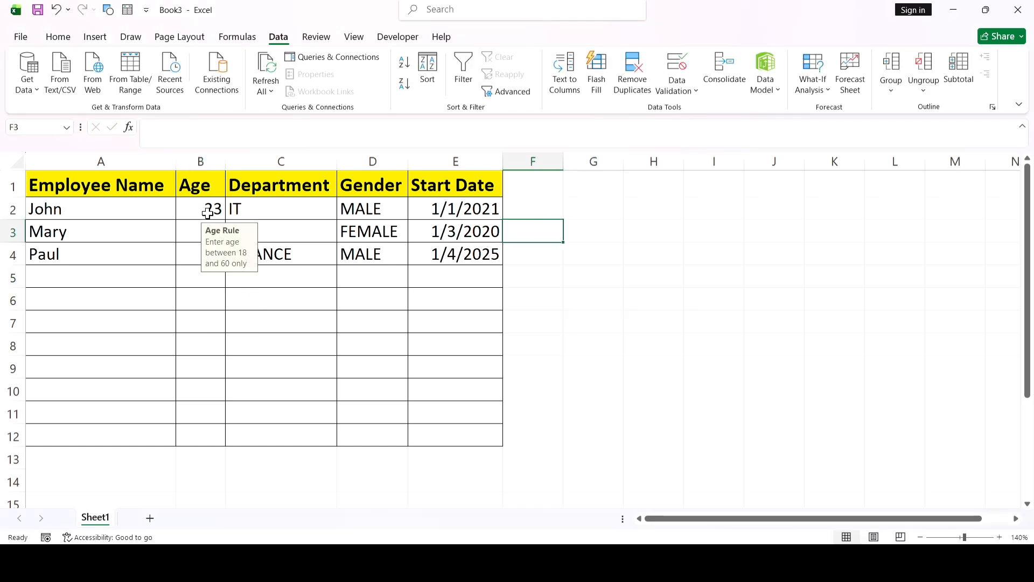
key(ctrl+c)
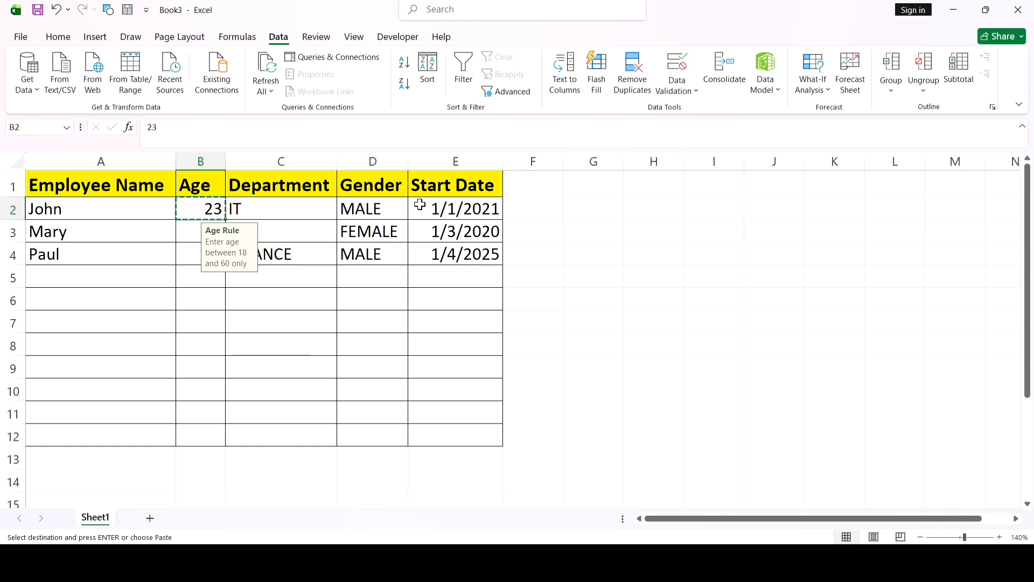
click(541, 206)
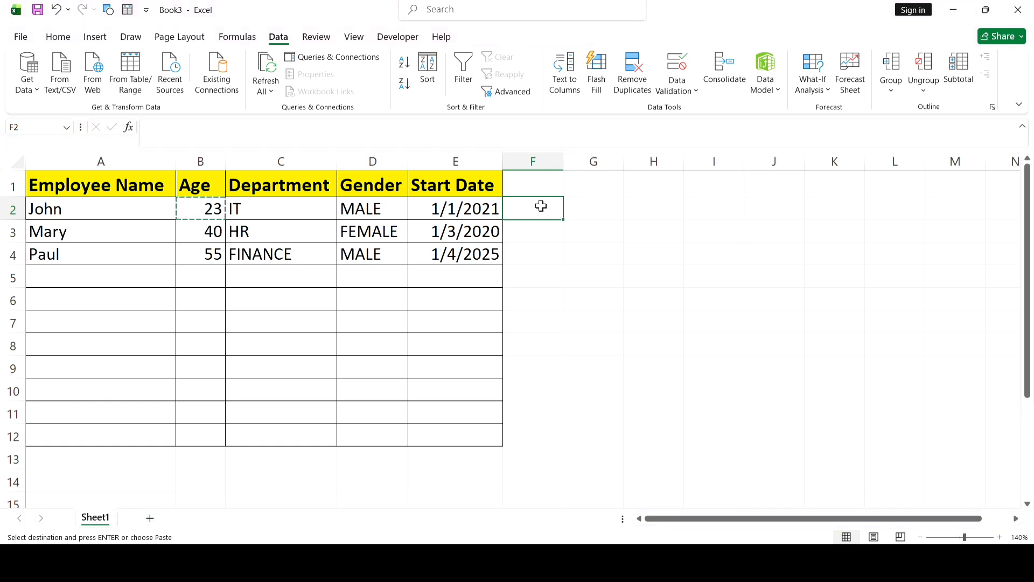
right_click(543, 213)
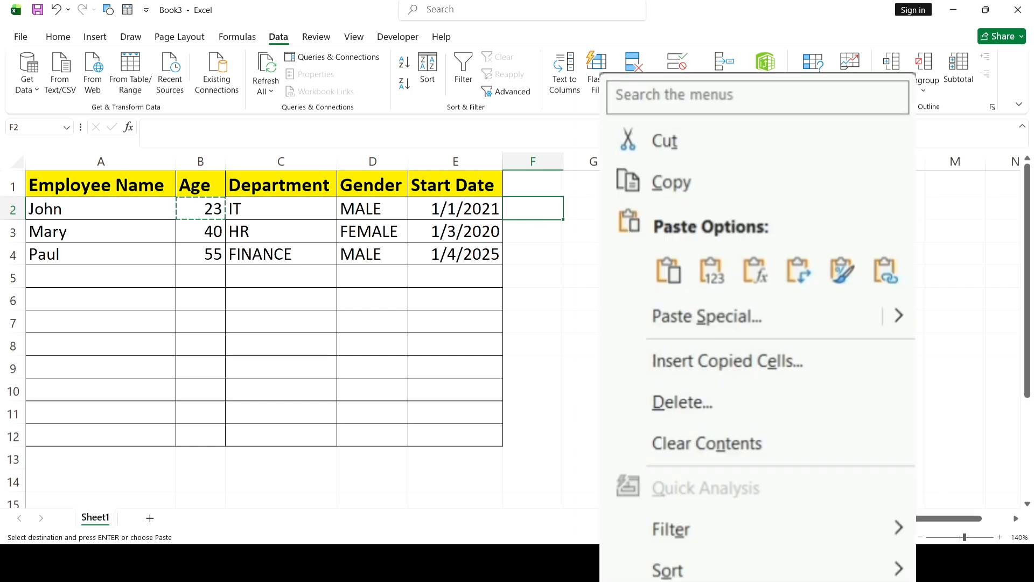
click(602, 253)
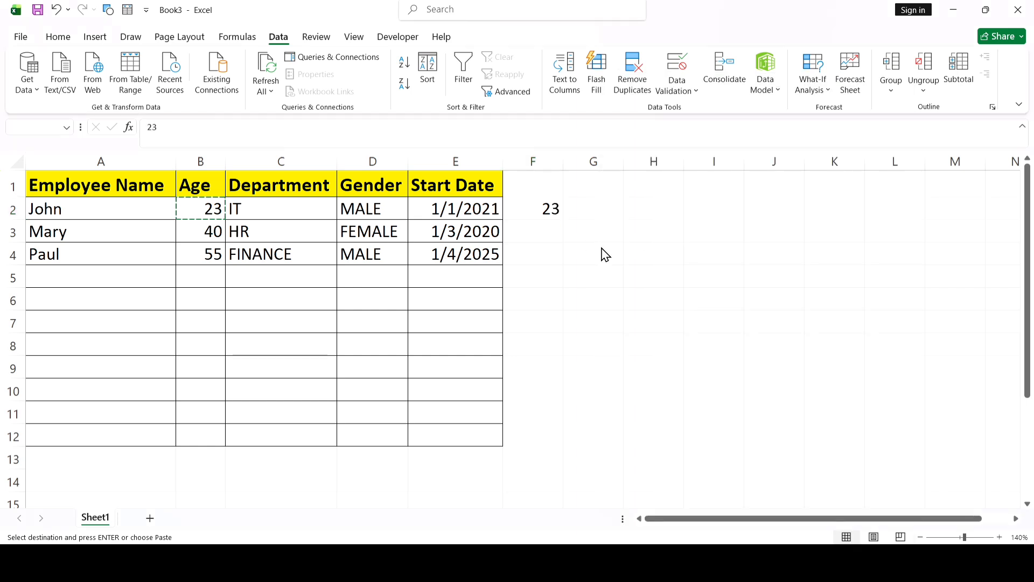
Step: Paste the copied age cell into G2 with its formatting and validation rule
click(601, 209)
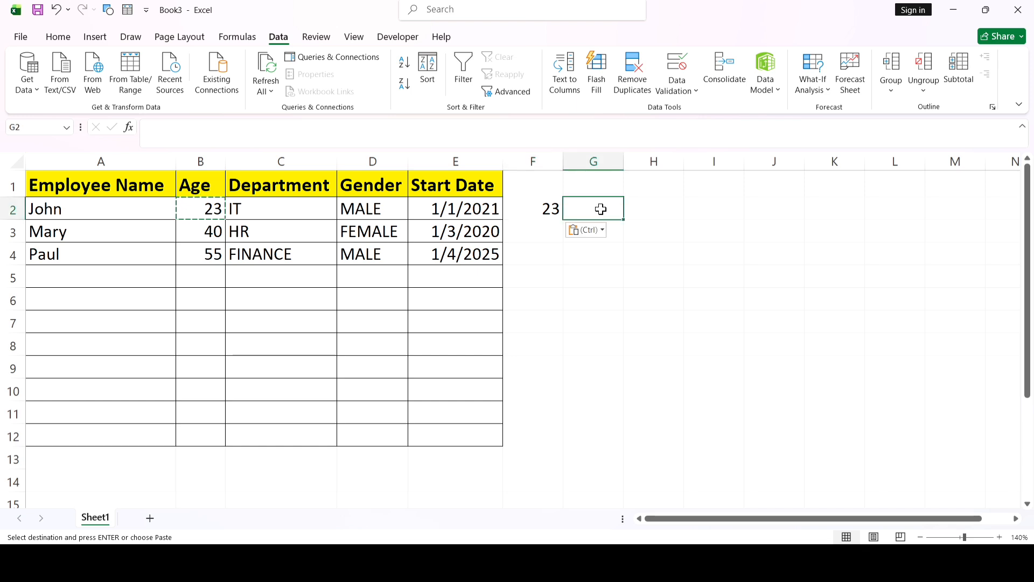
right_click(601, 209)
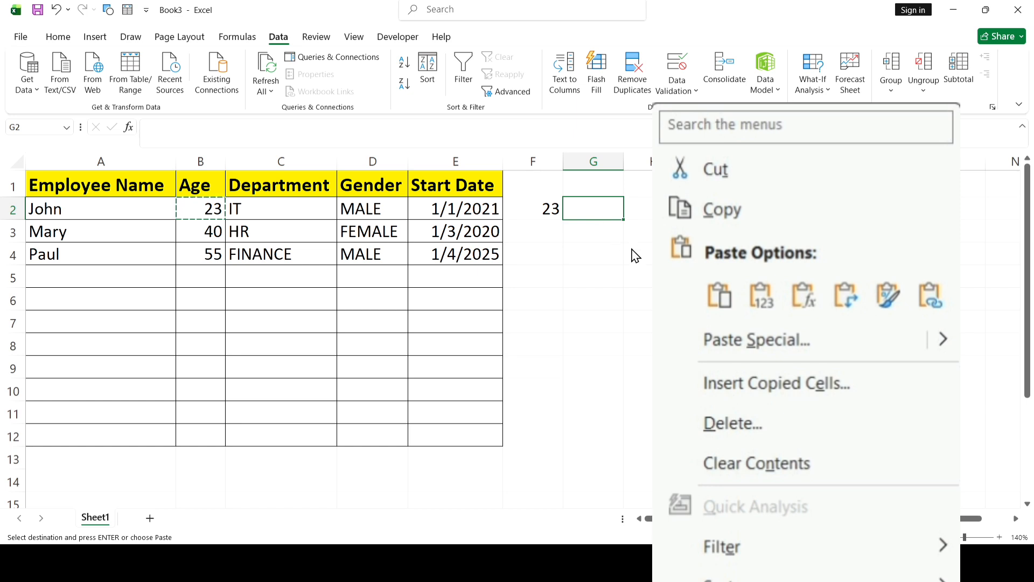
key(ctrl+v)
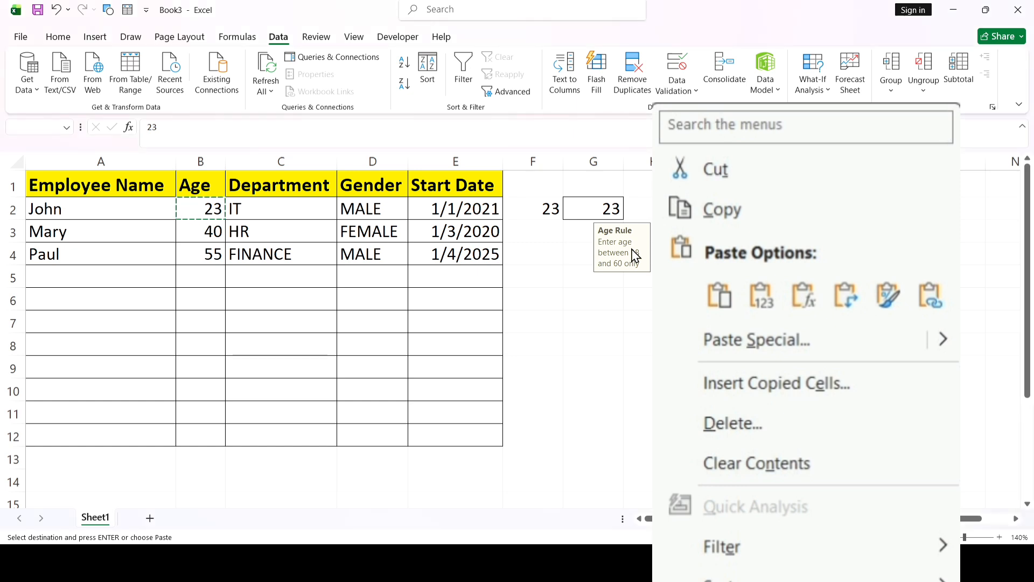
click(635, 260)
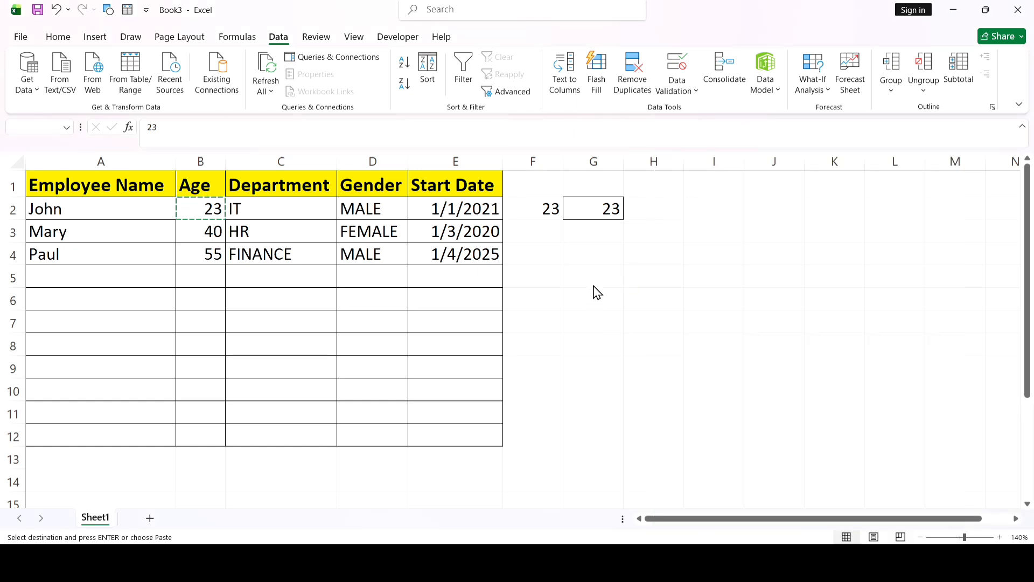
Step: Compare the pasted cells G2 and F2 to check which one carries the validation input message
click(596, 213)
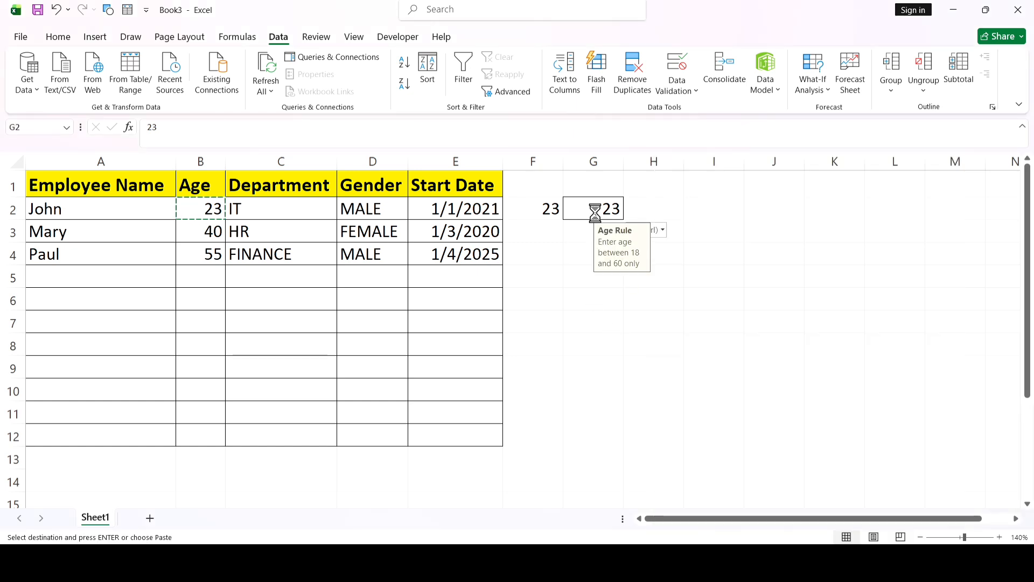
key(Down)
key(Down)
key(Down)
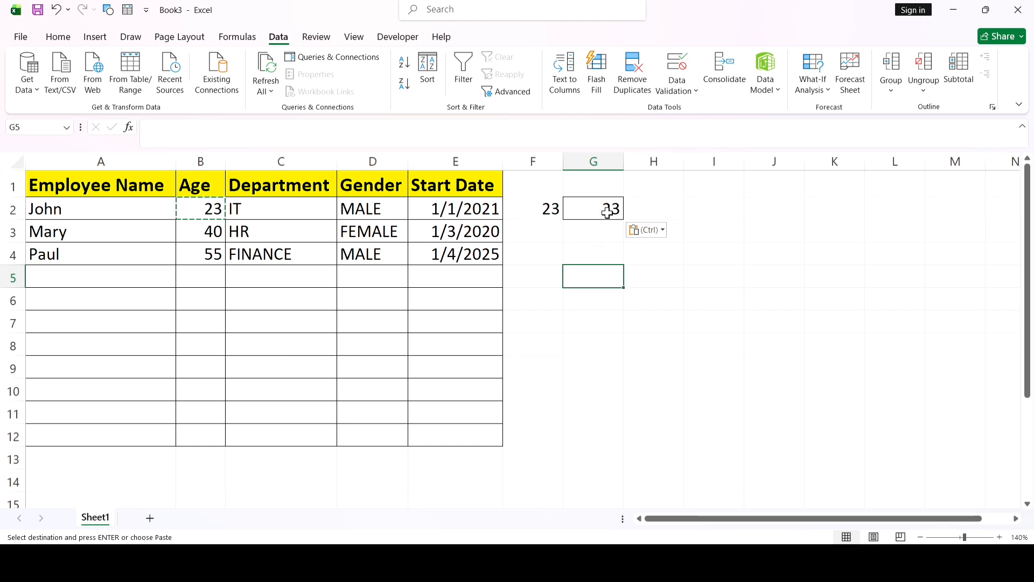
click(607, 210)
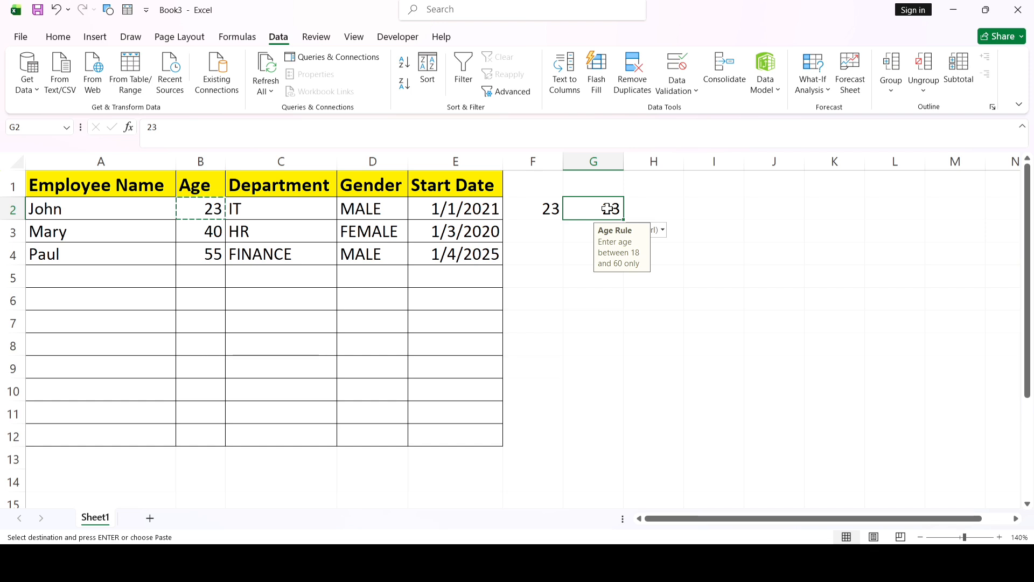
click(539, 208)
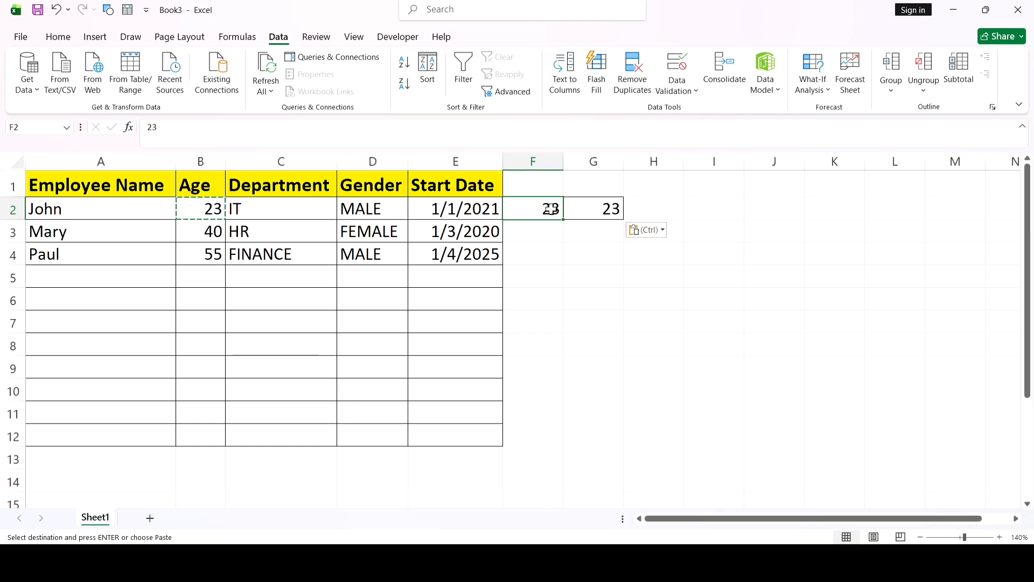
double_click(528, 231)
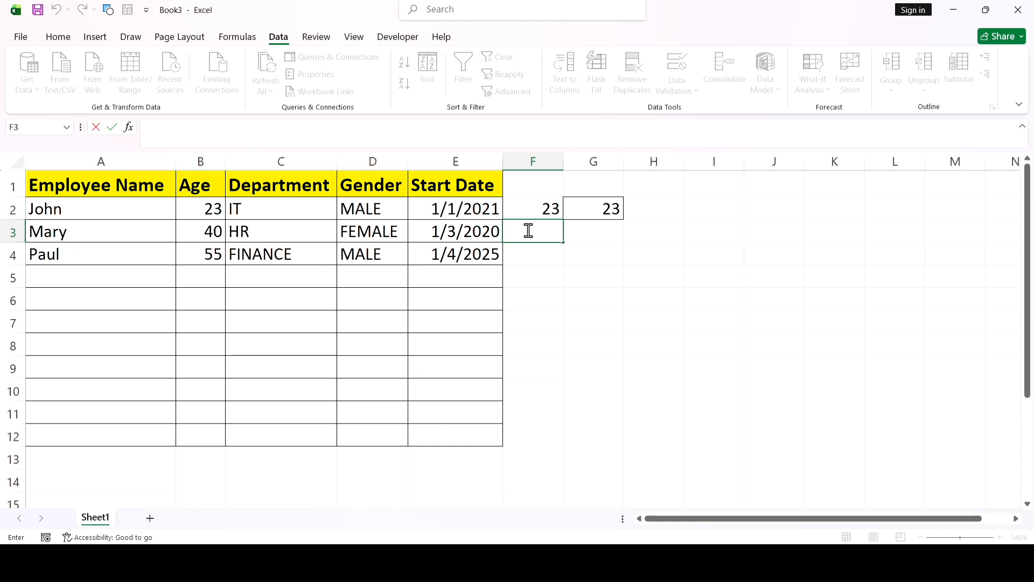
click(529, 258)
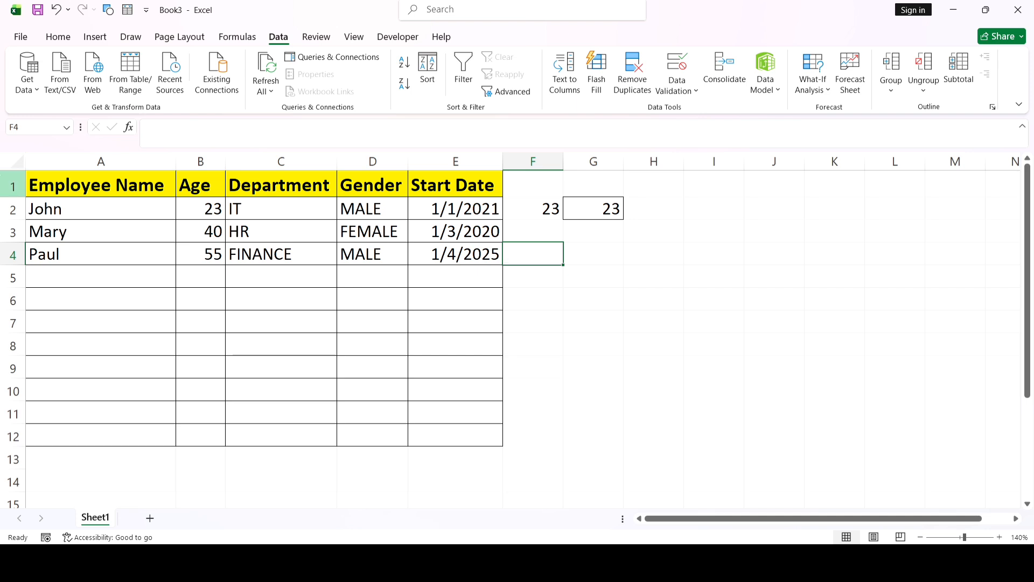
Step: Select the entire worksheet and protect it with a password, re-entering the password to confirm
click(18, 161)
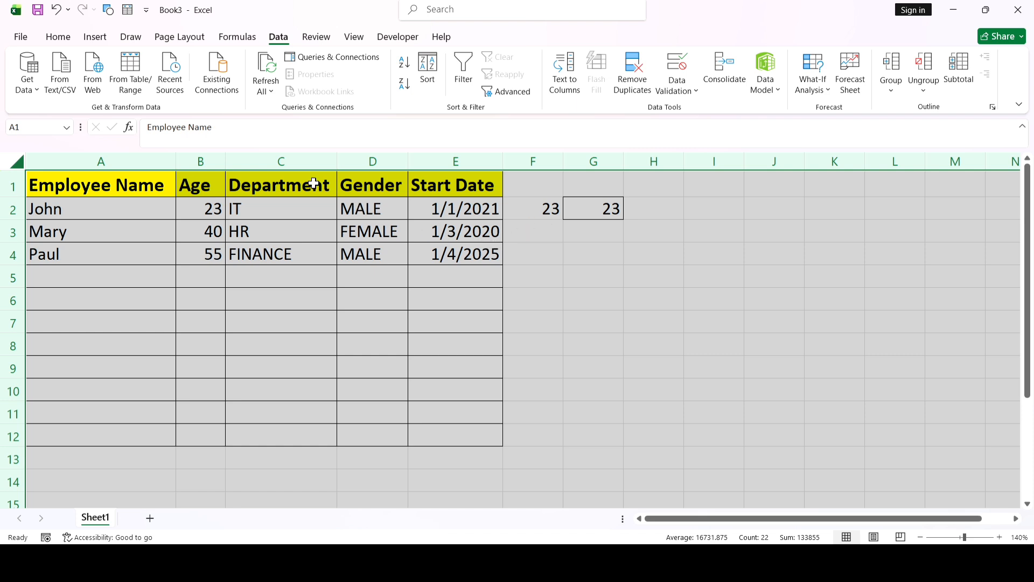
click(58, 38)
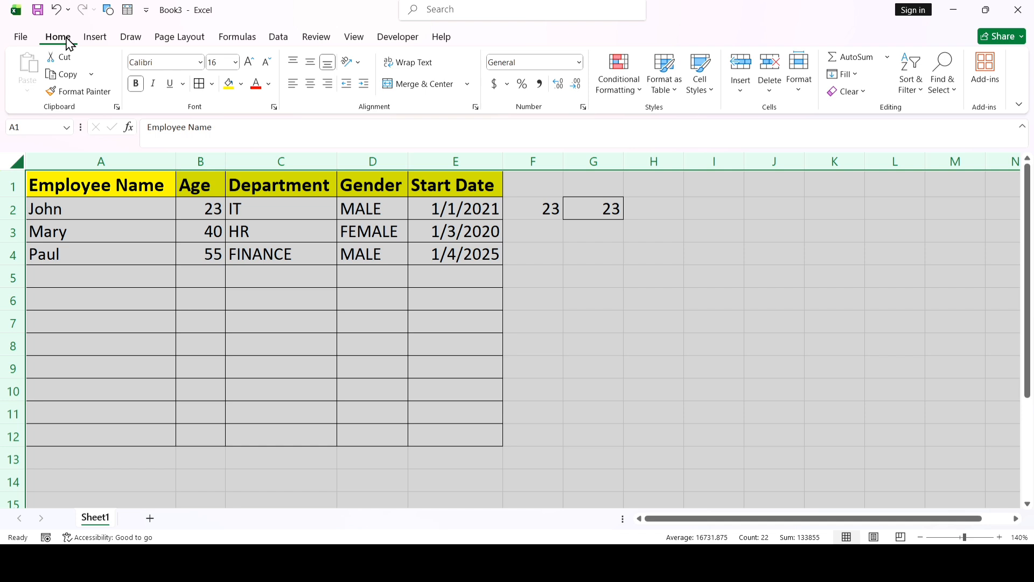
click(313, 37)
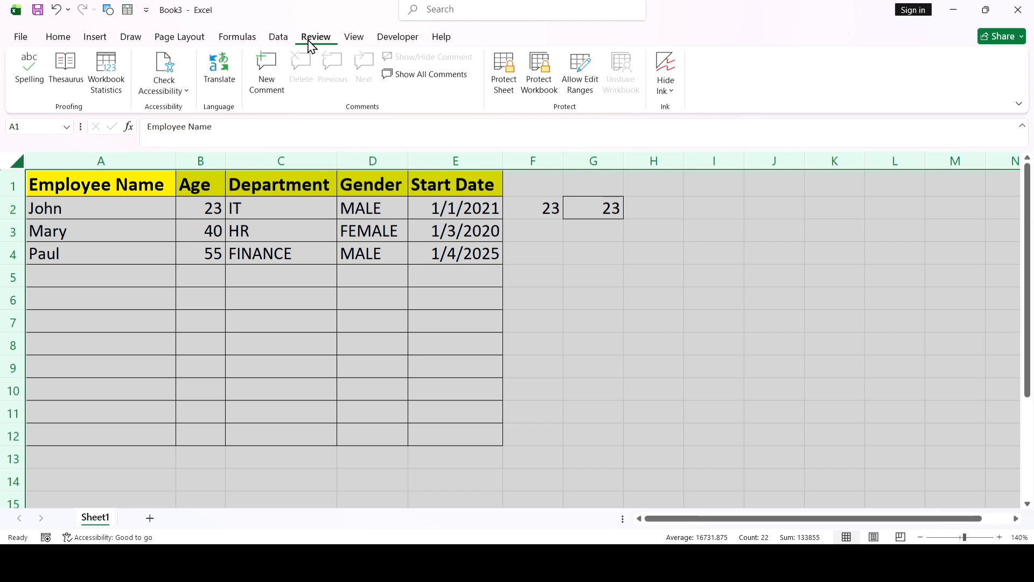
click(516, 90)
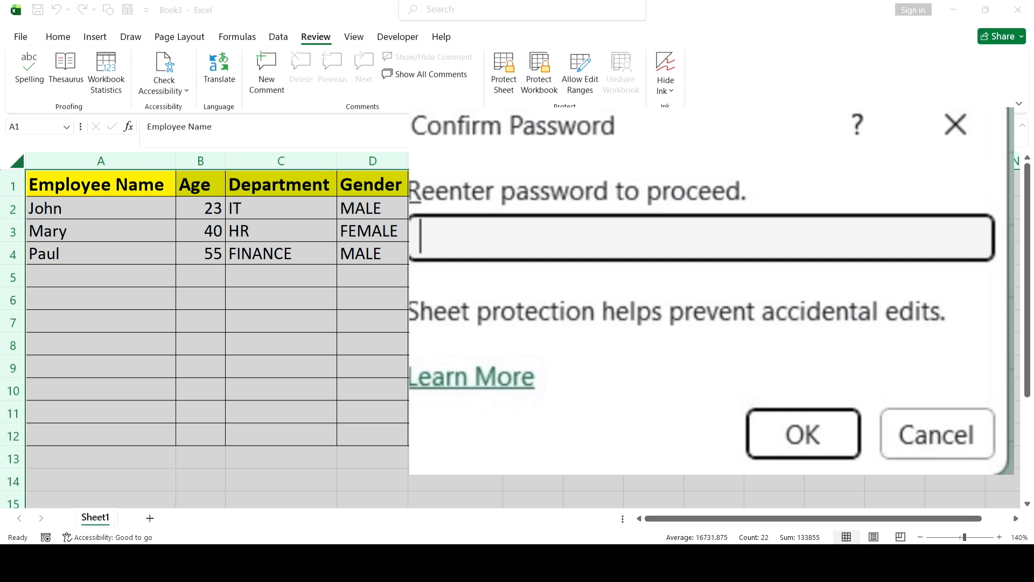
key(Return)
click(638, 308)
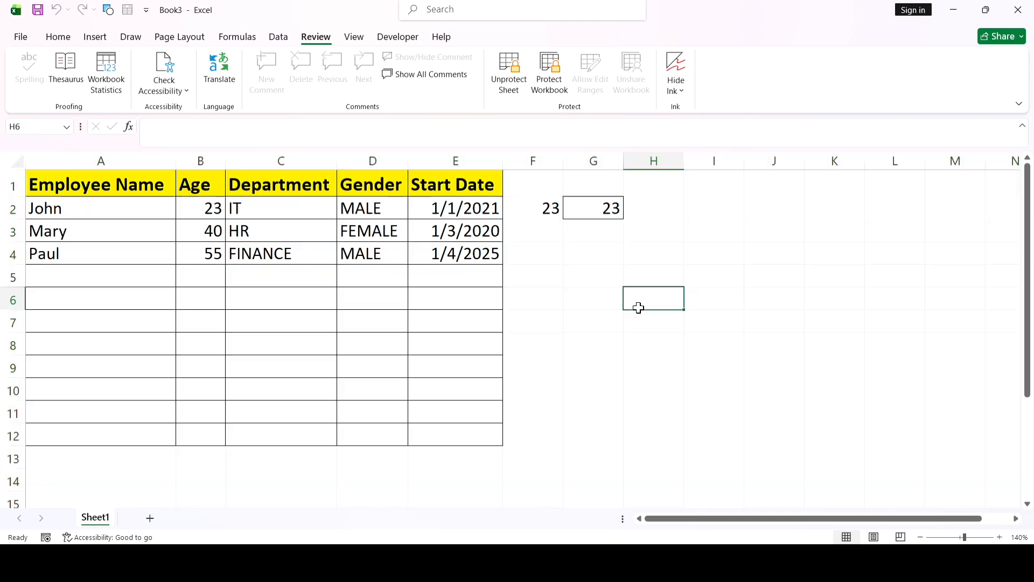
Step: Try to edit the empty Gender cell D5 to test the sheet protection
click(401, 281)
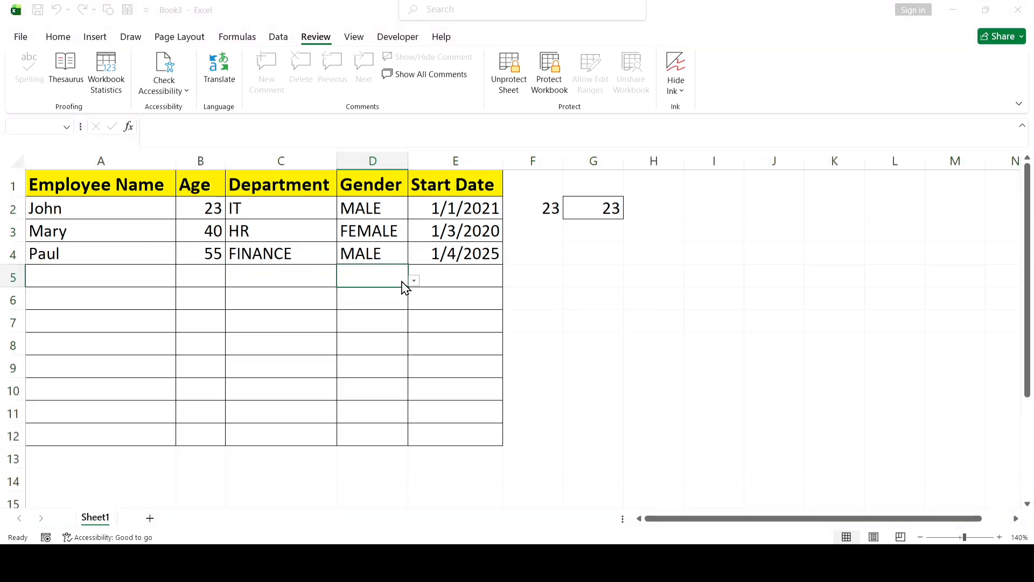
double_click(403, 283)
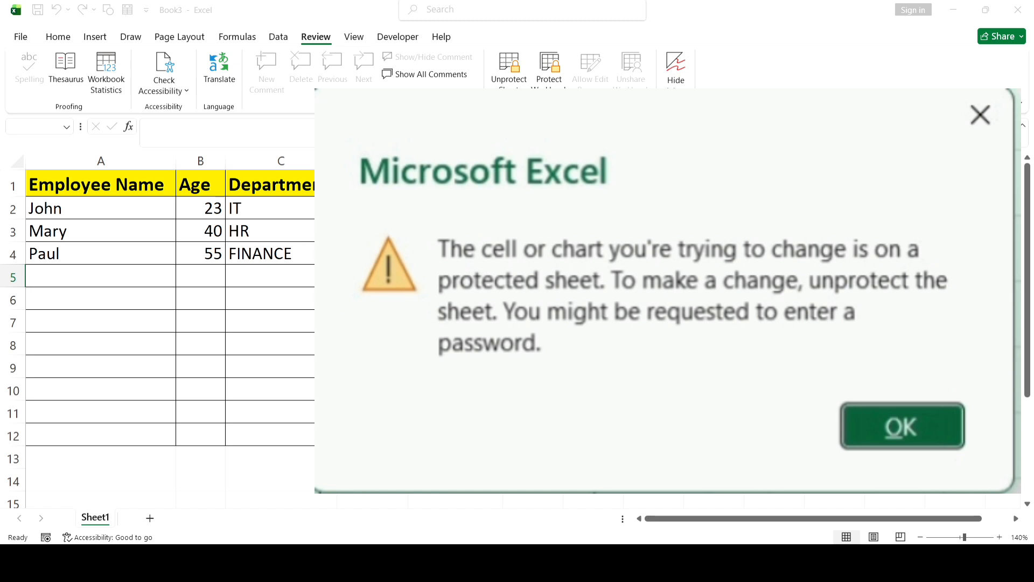
click(620, 210)
click(565, 277)
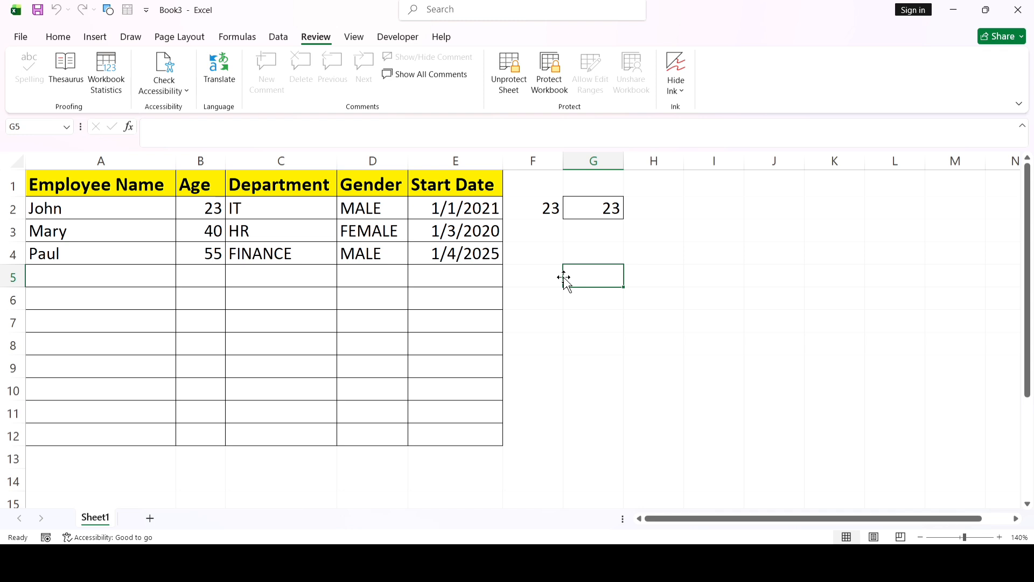
click(58, 38)
click(320, 37)
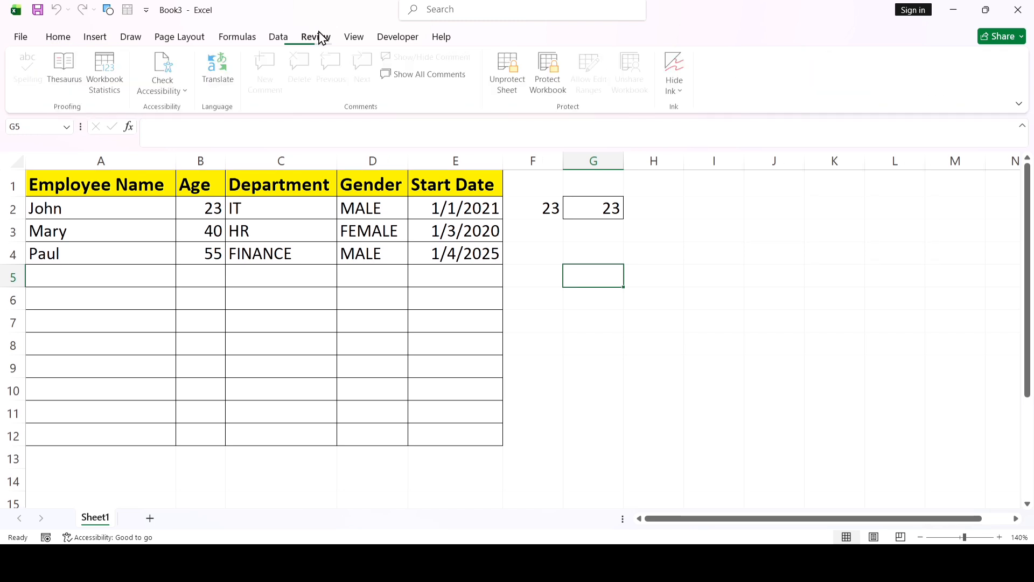
Step: Remove the password protection from Sheet1 so its cells can be edited
click(511, 88)
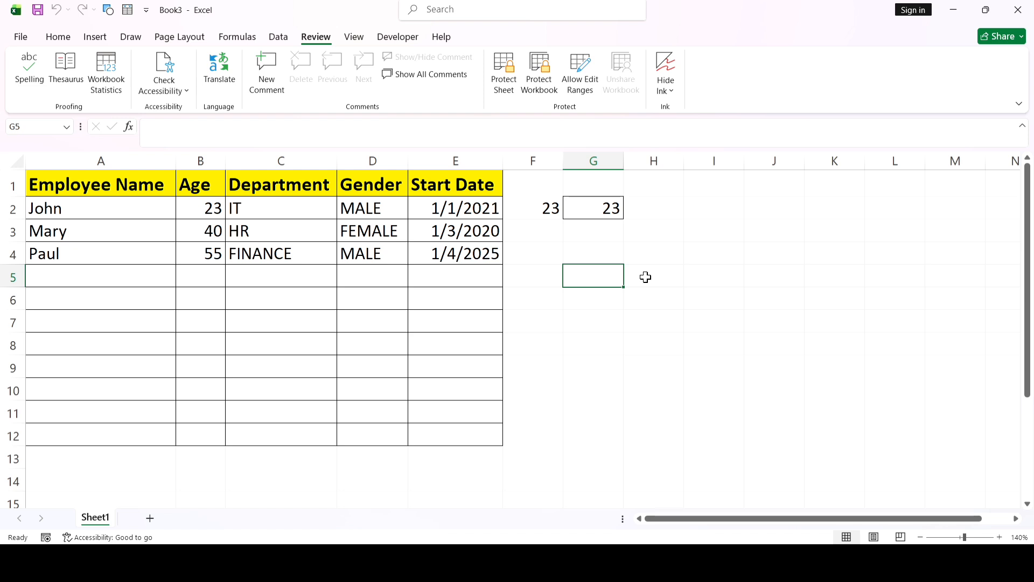
click(586, 326)
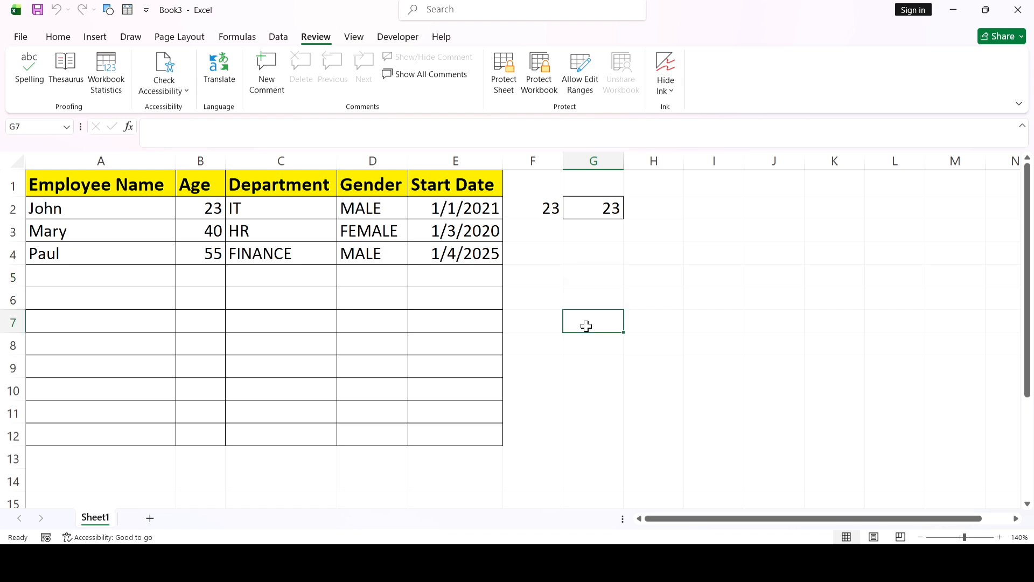
Step: Test editing in the empty Department cell C5 with the text "ghh" and erase it before committing
click(361, 277)
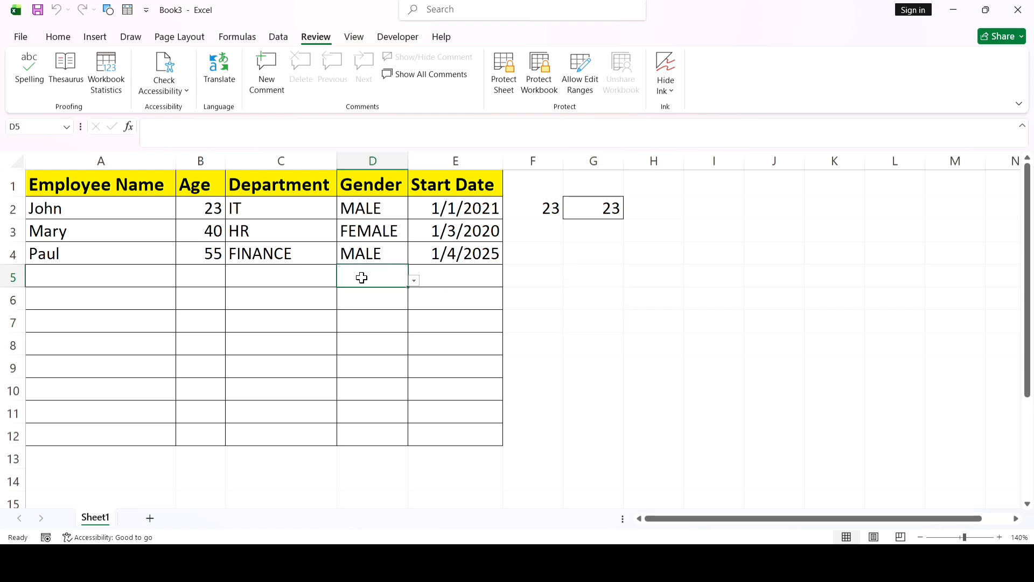
click(285, 280)
text(ghh)
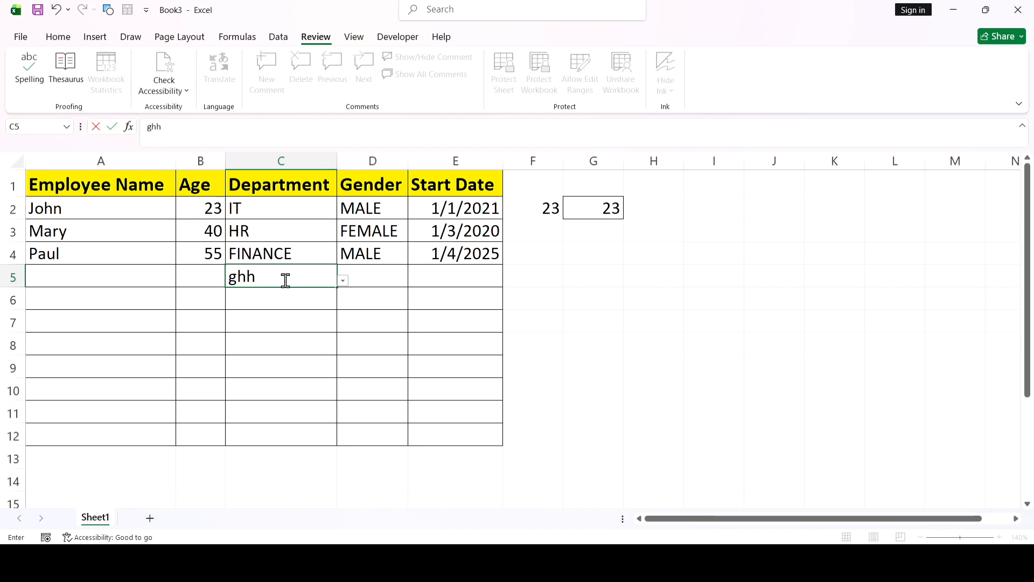
key(BackSpace)
key(BackSpace)
key(BackSpace)
Step: Enter 55 in the empty Age cell B5 to test editing on the unprotected sheet, and clear the cell again
click(191, 278)
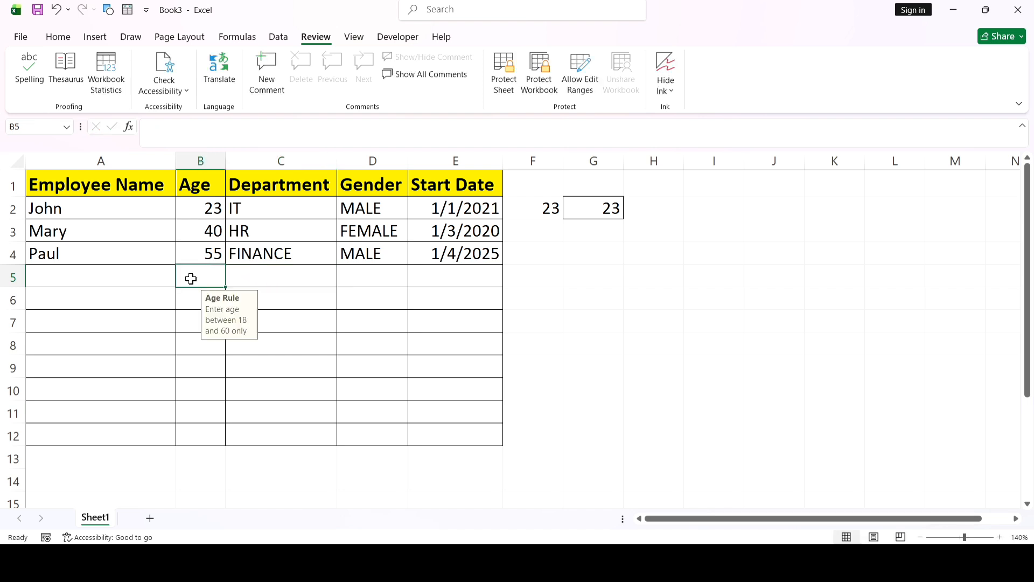
text(55)
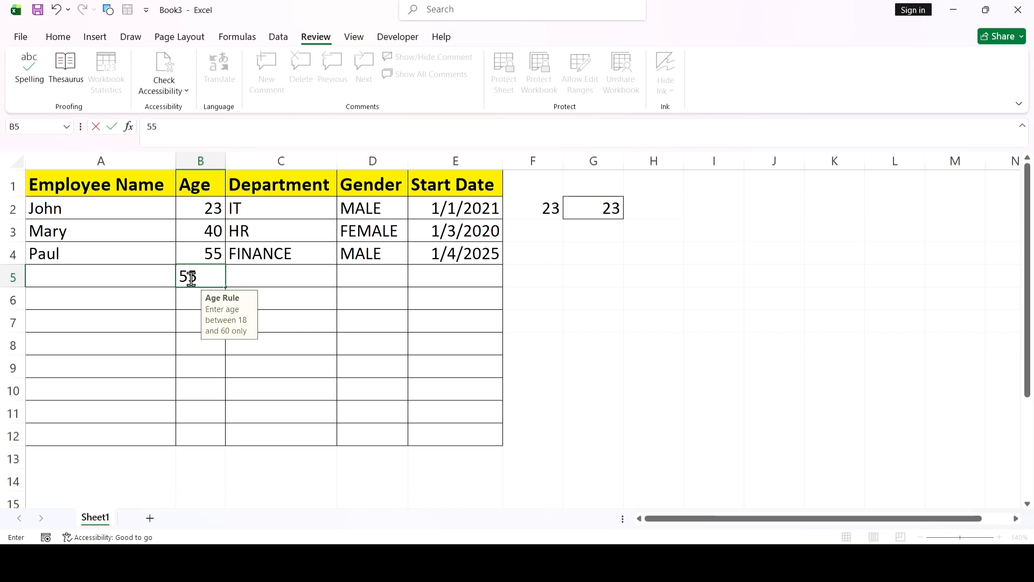
click(189, 325)
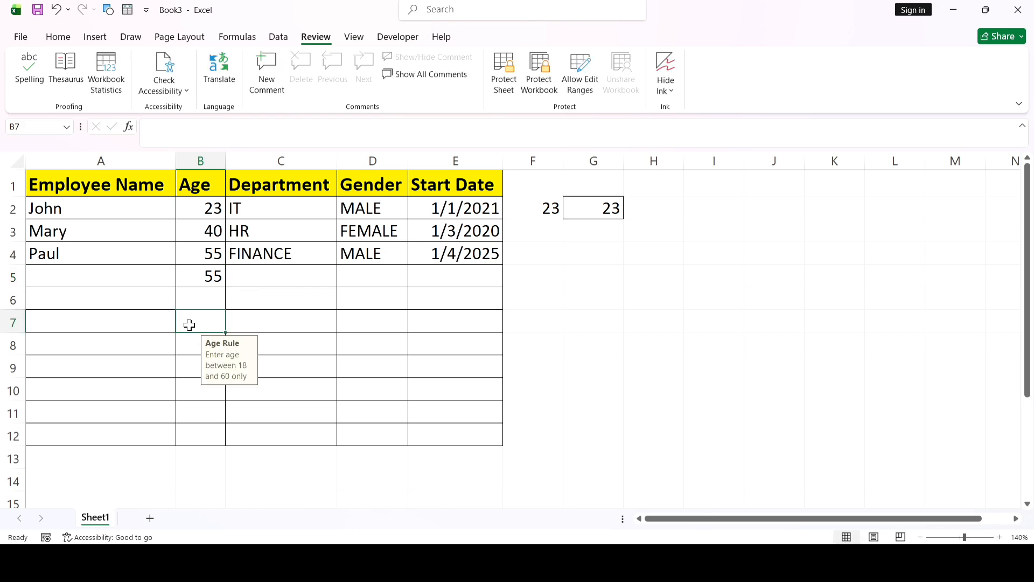
click(197, 269)
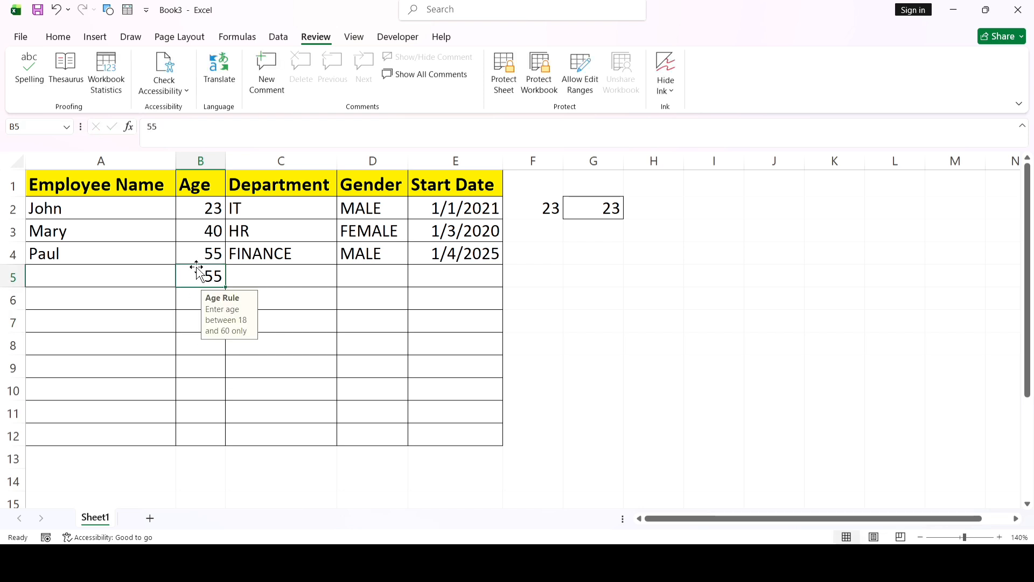
key(Delete)
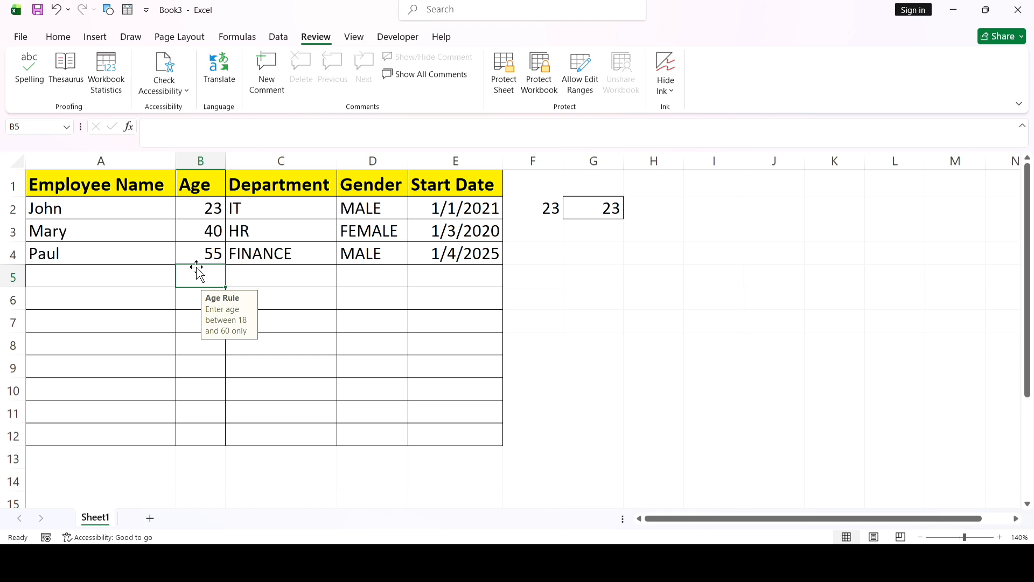